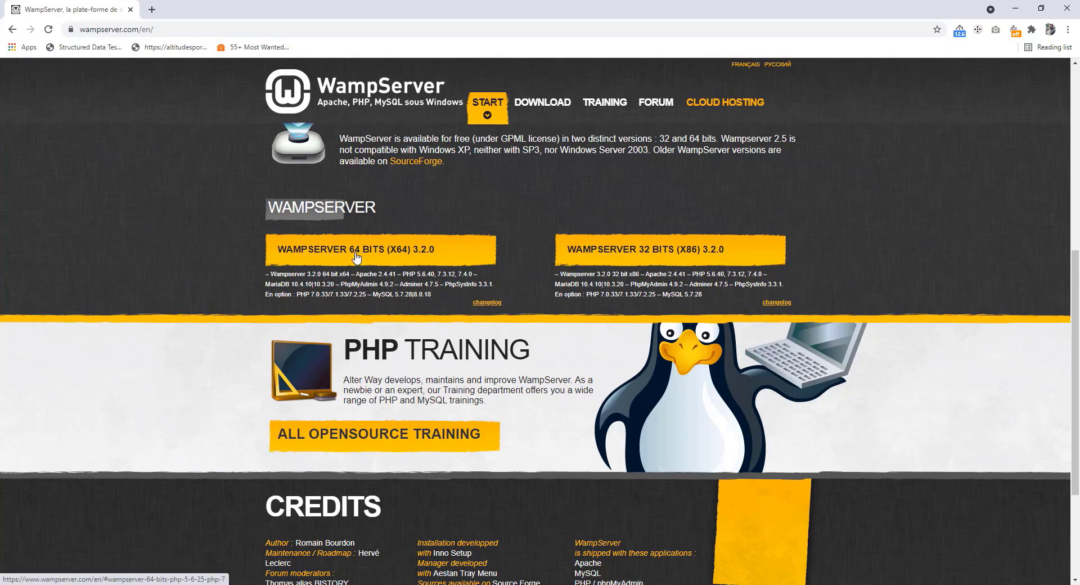
# Open the WampServer 64-bit 3.2.0 download form and scroll to its Visual C++ 2012 warnings
pyautogui.click(378, 251)
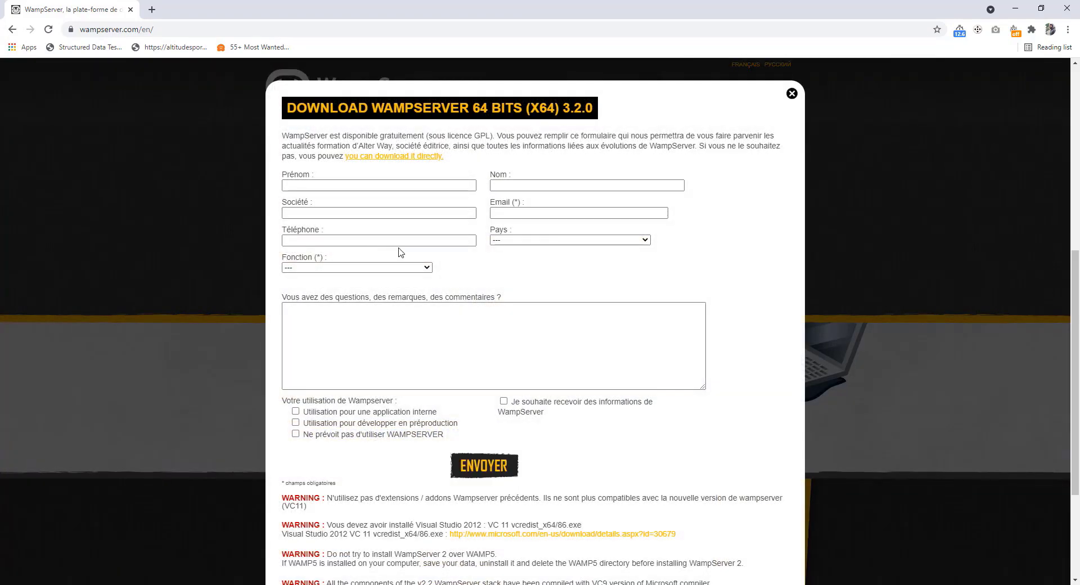
pyautogui.scroll(-3, 493, 279)
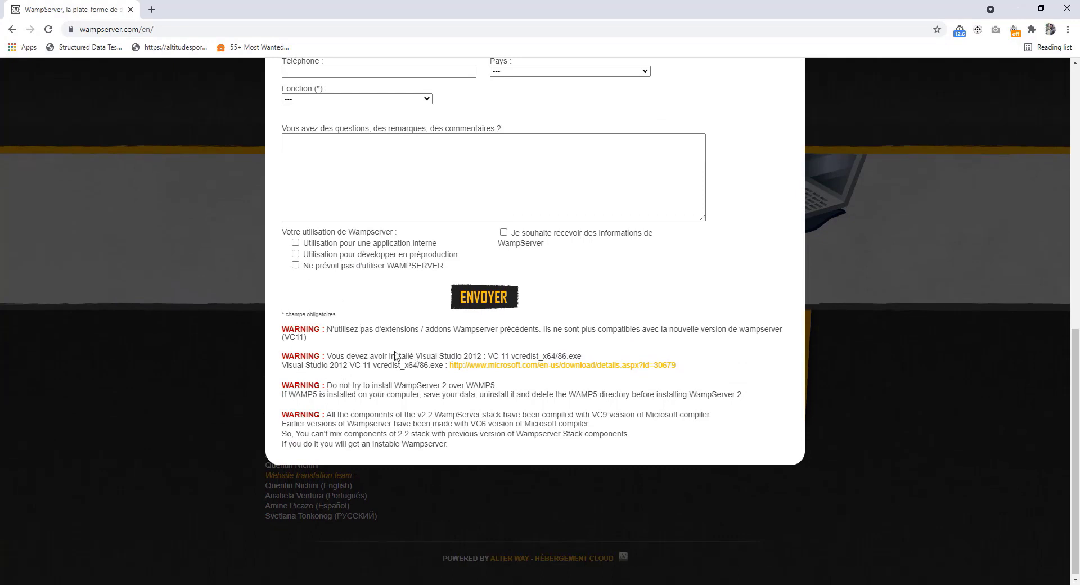
# Open the Visual C++ 2012 Update 4 redistributable page in a new tab, keeping English as language
pyautogui.rightClick(506, 370)
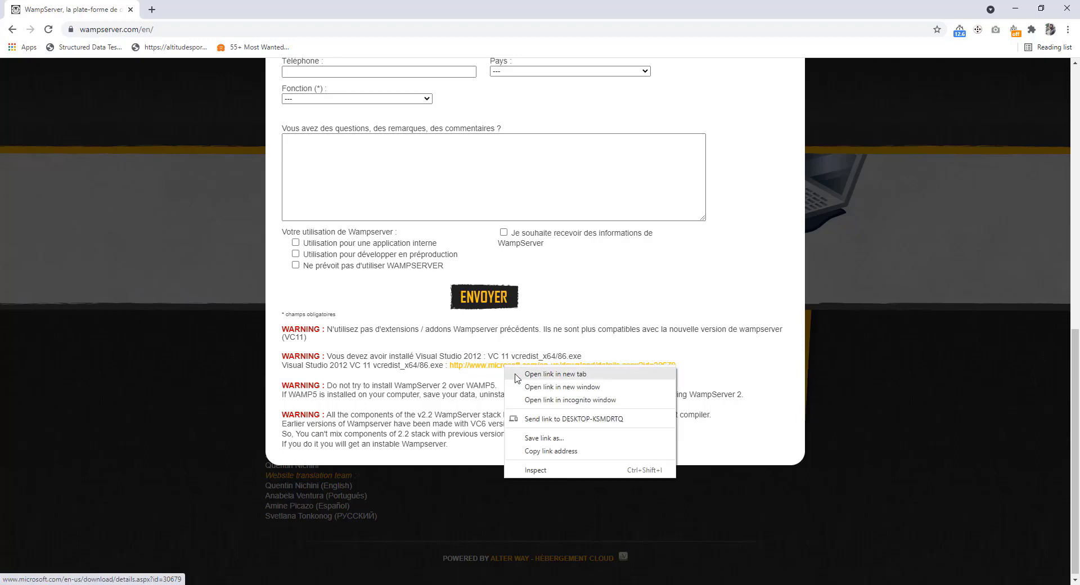
pyautogui.click(517, 375)
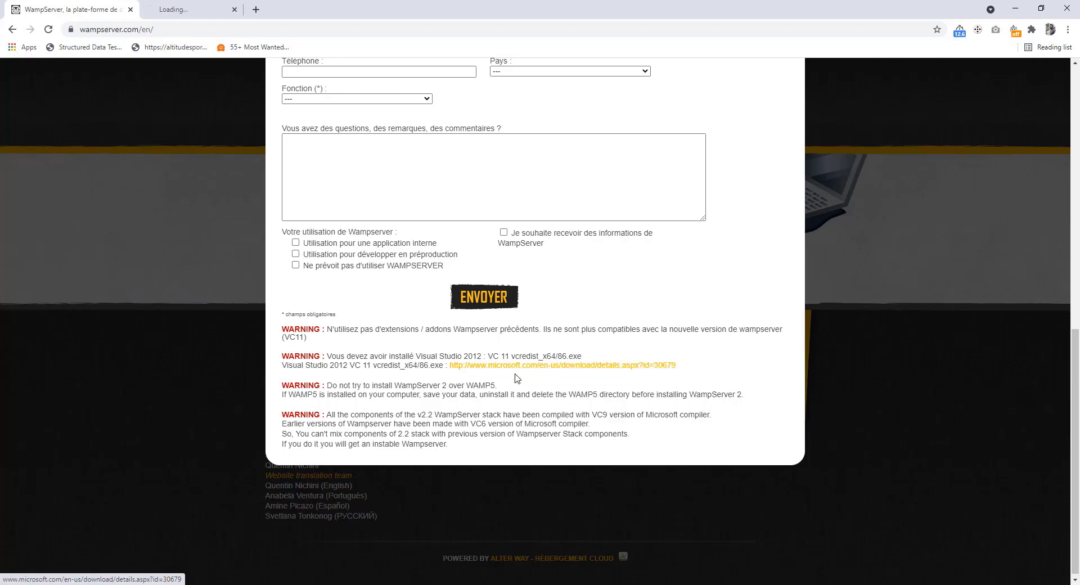
pyautogui.click(223, 5)
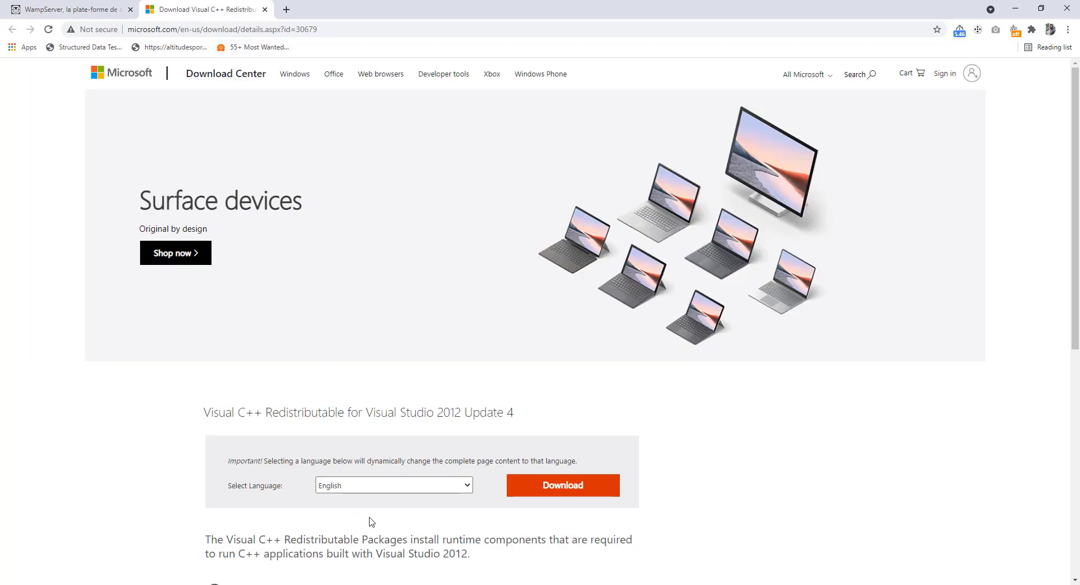
pyautogui.click(384, 490)
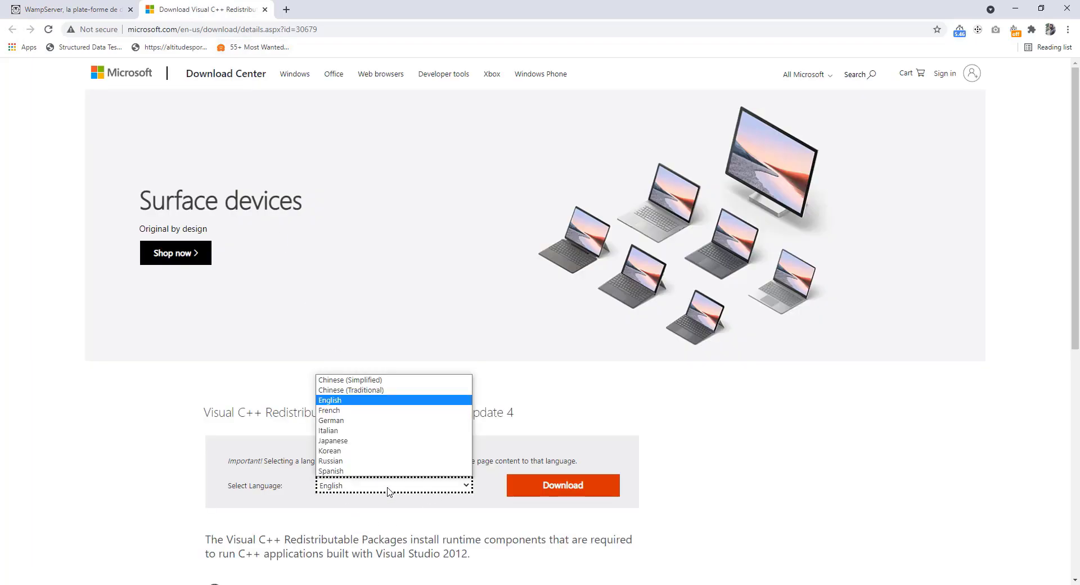
pyautogui.click(388, 491)
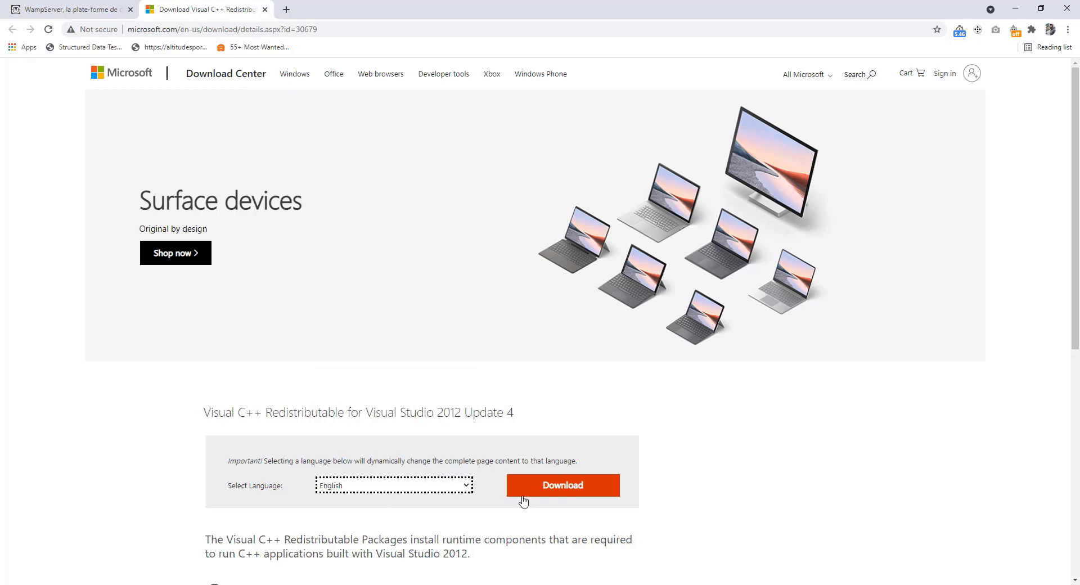
# Download all three Visual C++ 2012 redistributable files
pyautogui.click(558, 493)
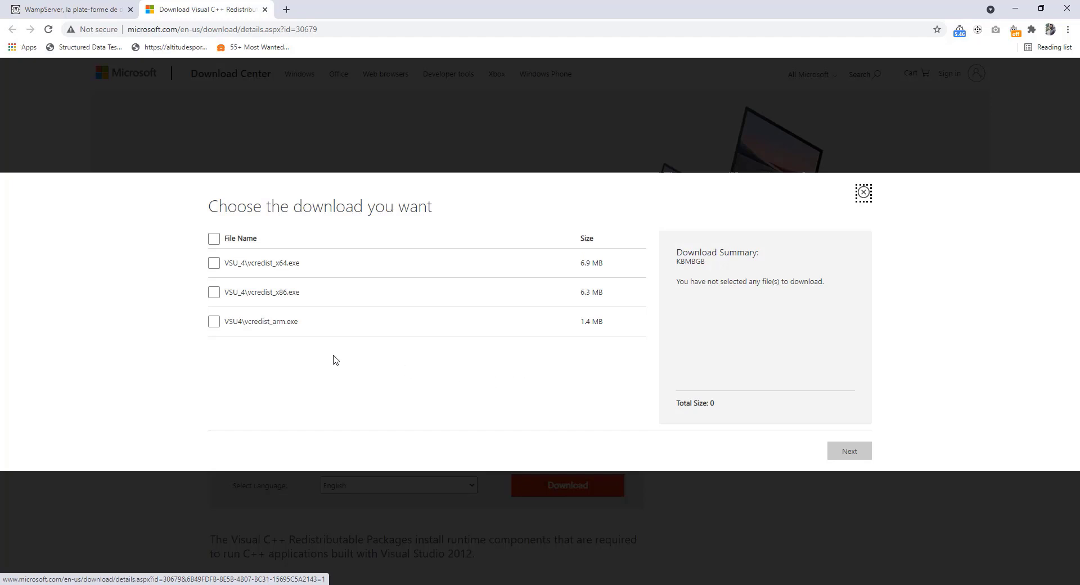
pyautogui.click(213, 238)
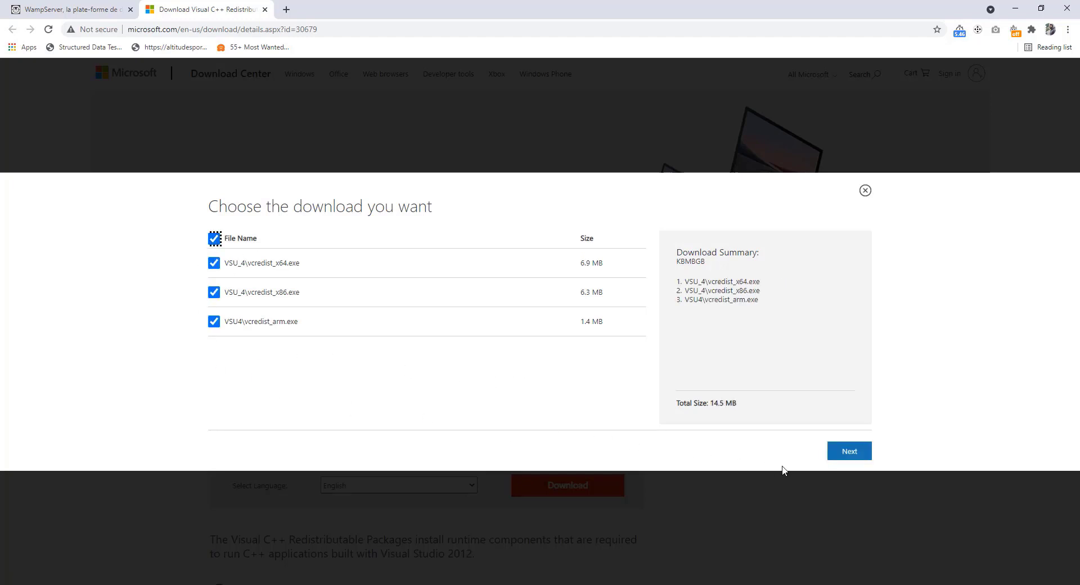
pyautogui.click(848, 456)
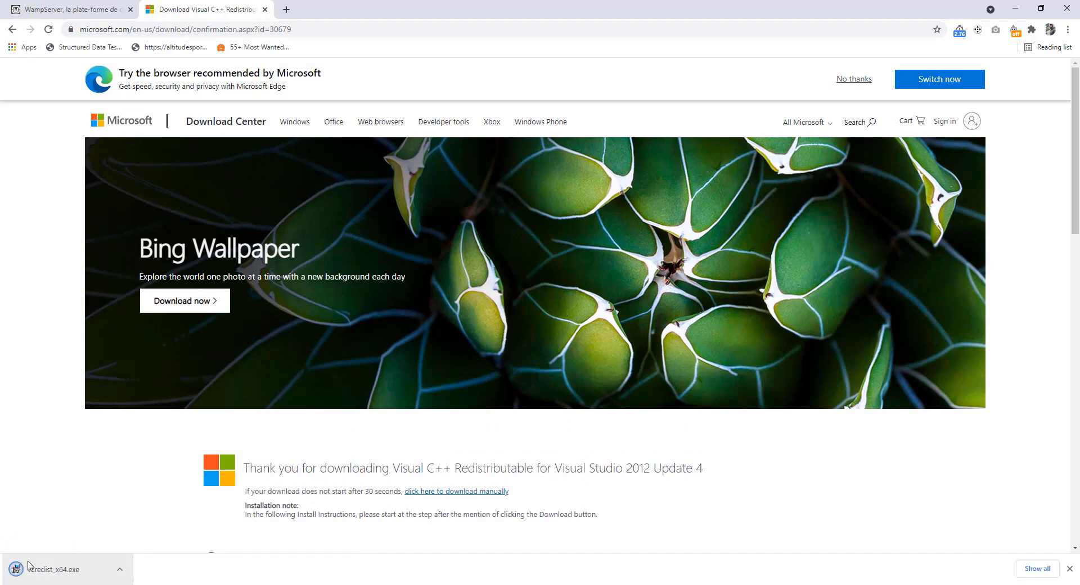
# Run vcredist_x64.exe, then close its already-installed setup and confirm cancelling
pyautogui.click(57, 571)
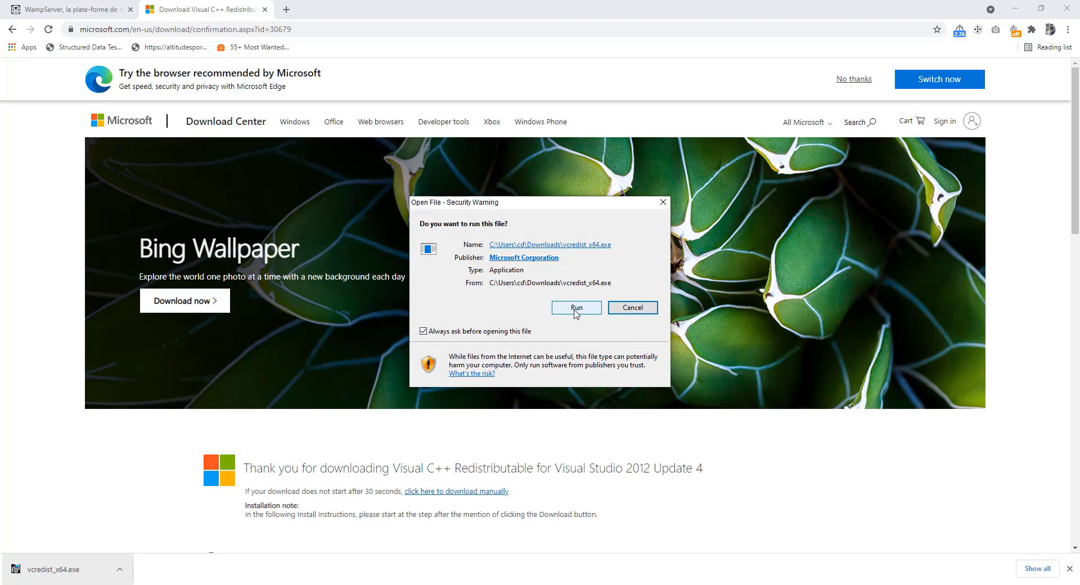
pyautogui.click(576, 308)
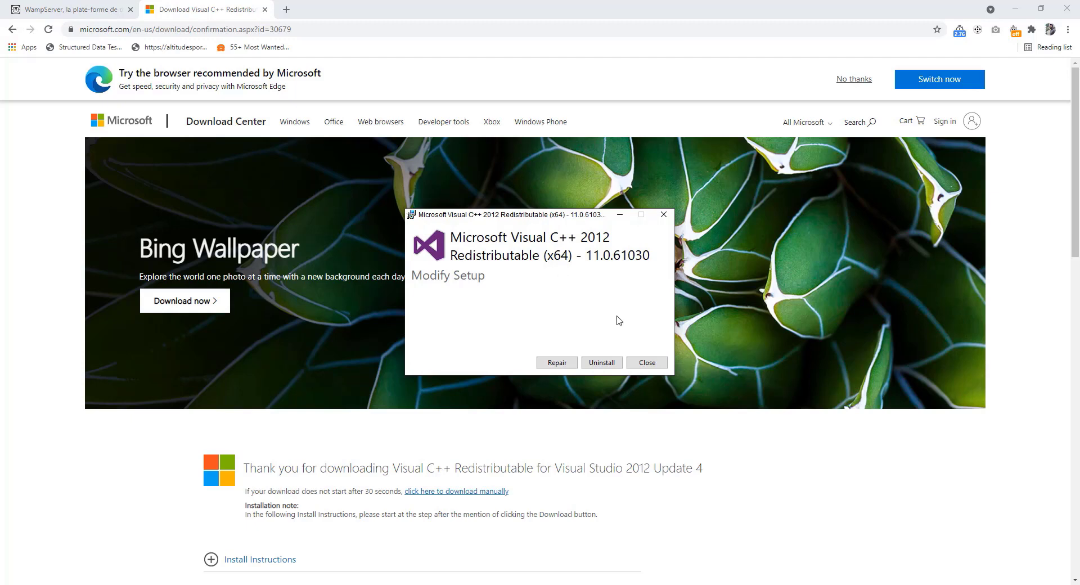
pyautogui.click(645, 364)
pyautogui.click(580, 333)
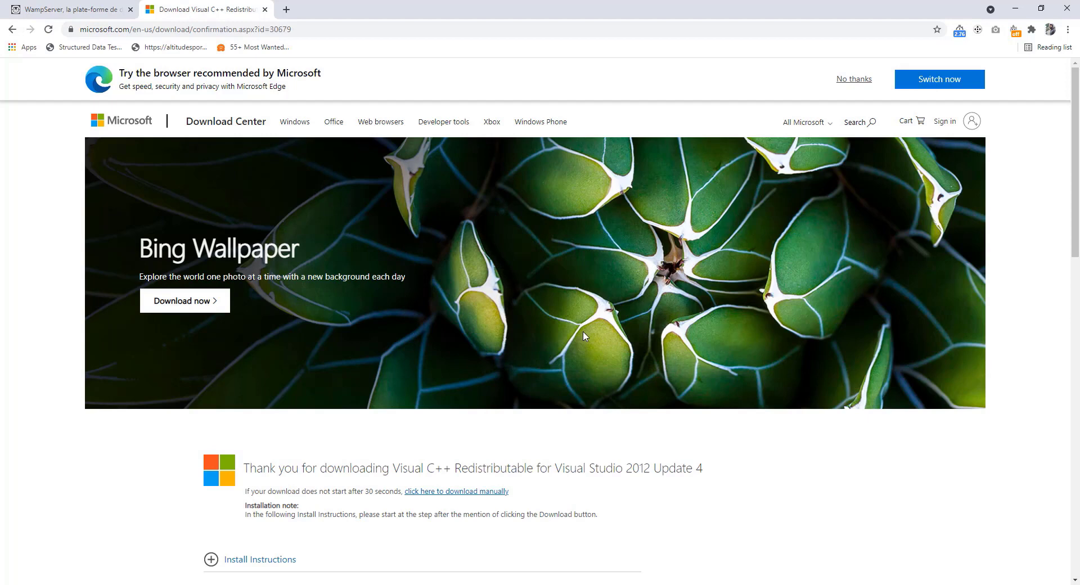
# Close the Microsoft tab and get wampserver3.2.3_x64.exe via the direct SourceForge download link
pyautogui.click(265, 9)
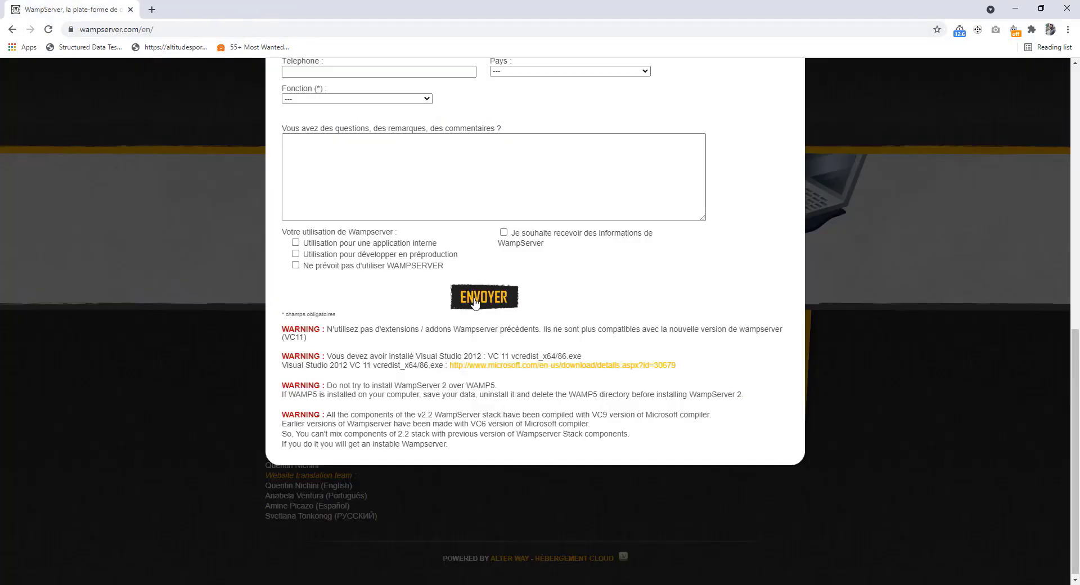
pyautogui.scroll(4, 509, 306)
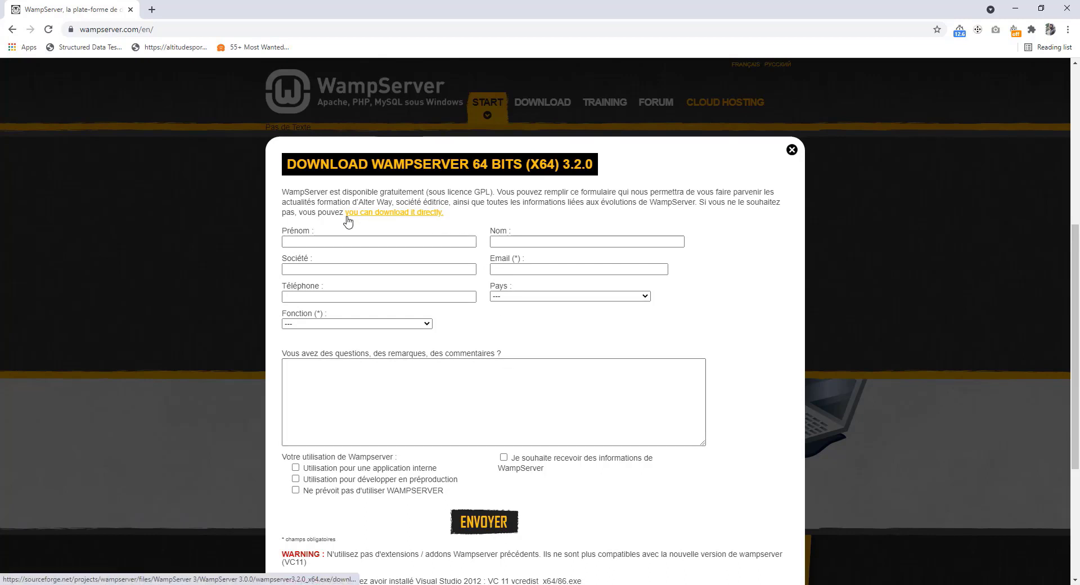
pyautogui.click(422, 216)
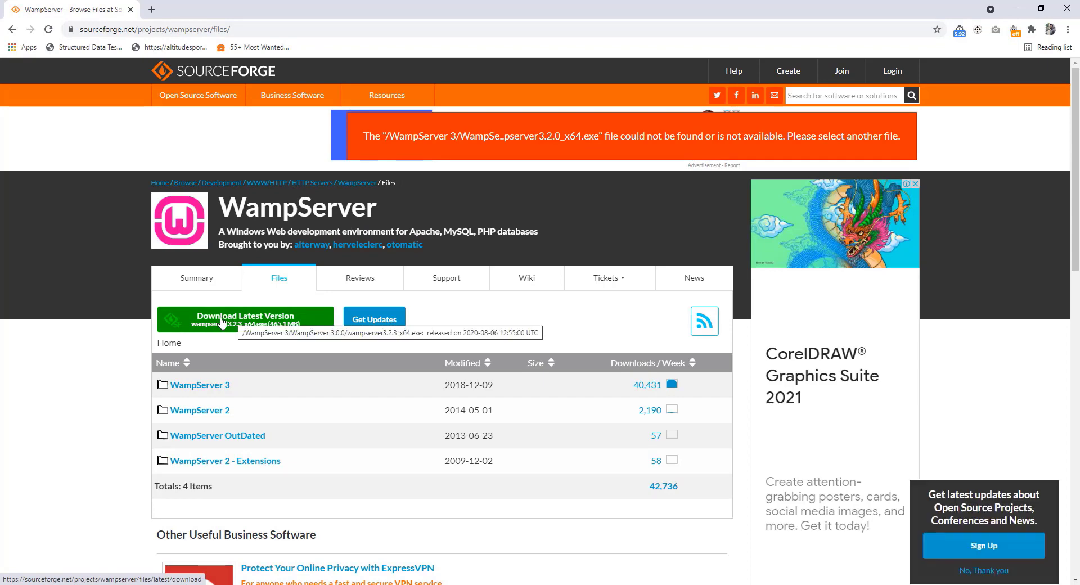
pyautogui.click(256, 324)
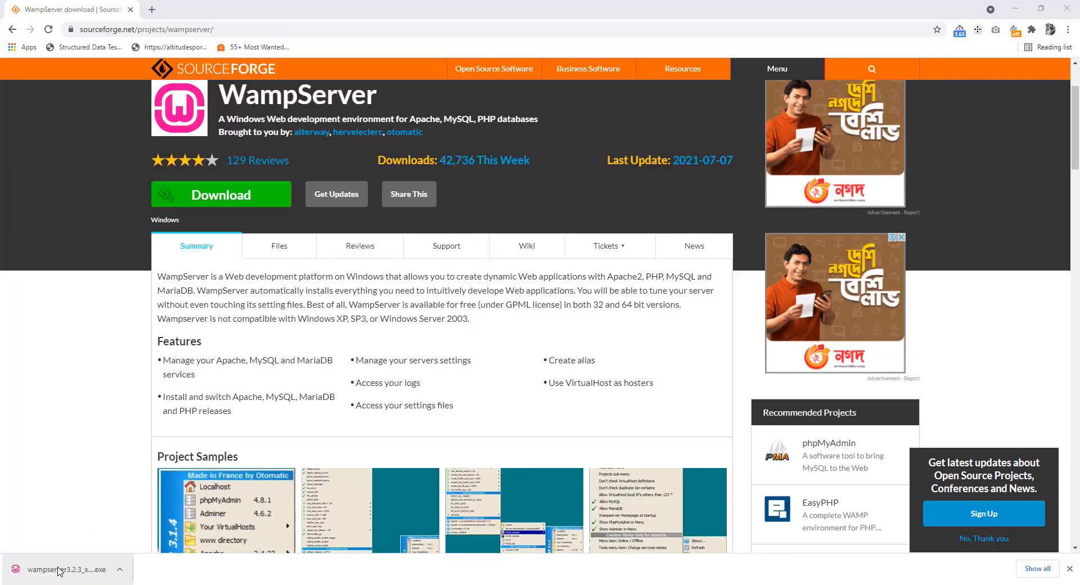
# Run wampserver3.2.3_x64.exe with administrator approval and English as the setup language
pyautogui.click(64, 570)
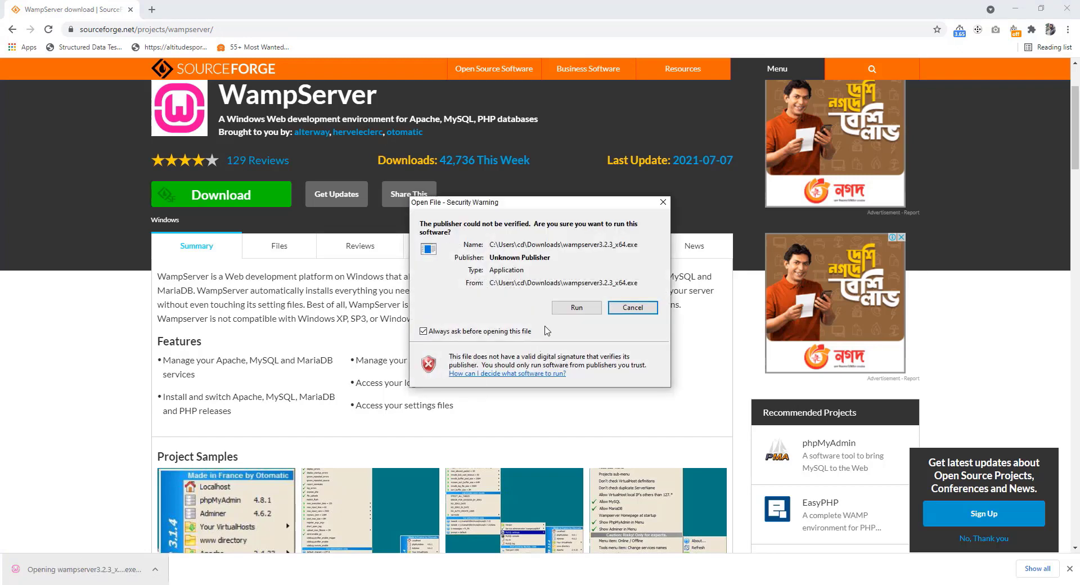
pyautogui.click(578, 308)
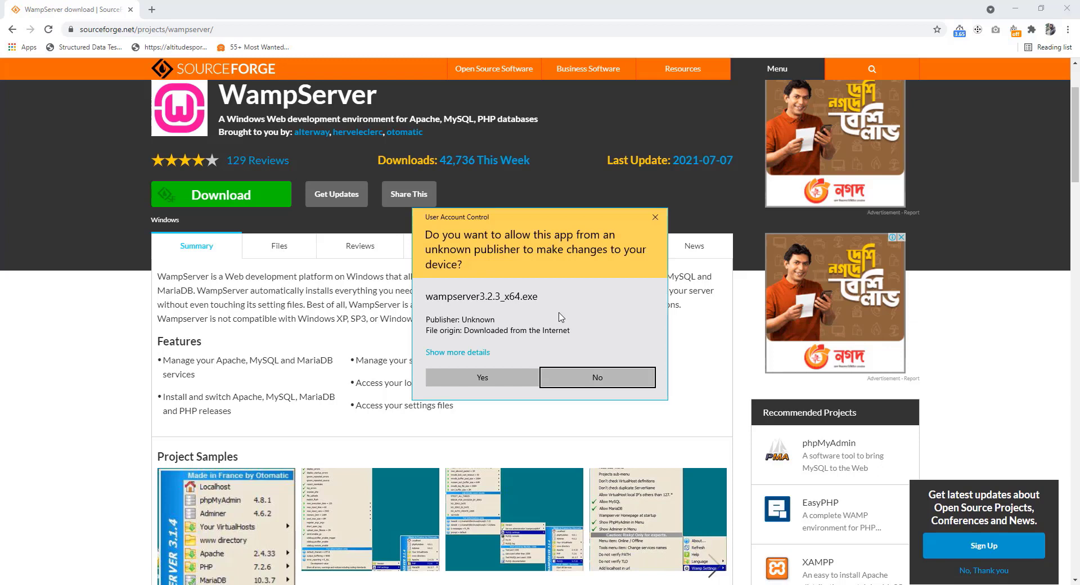
pyautogui.click(482, 377)
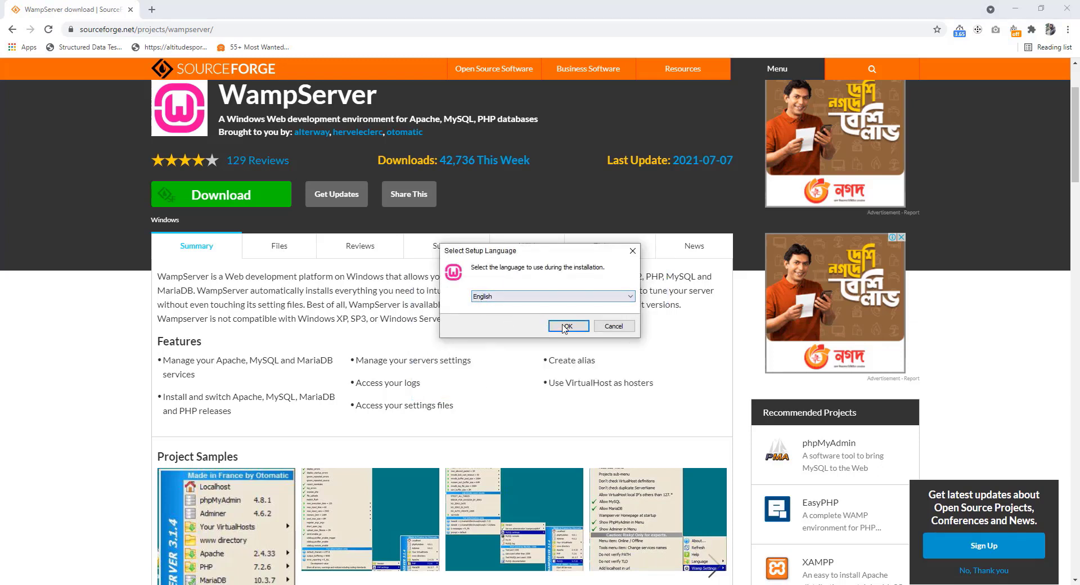
pyautogui.click(564, 327)
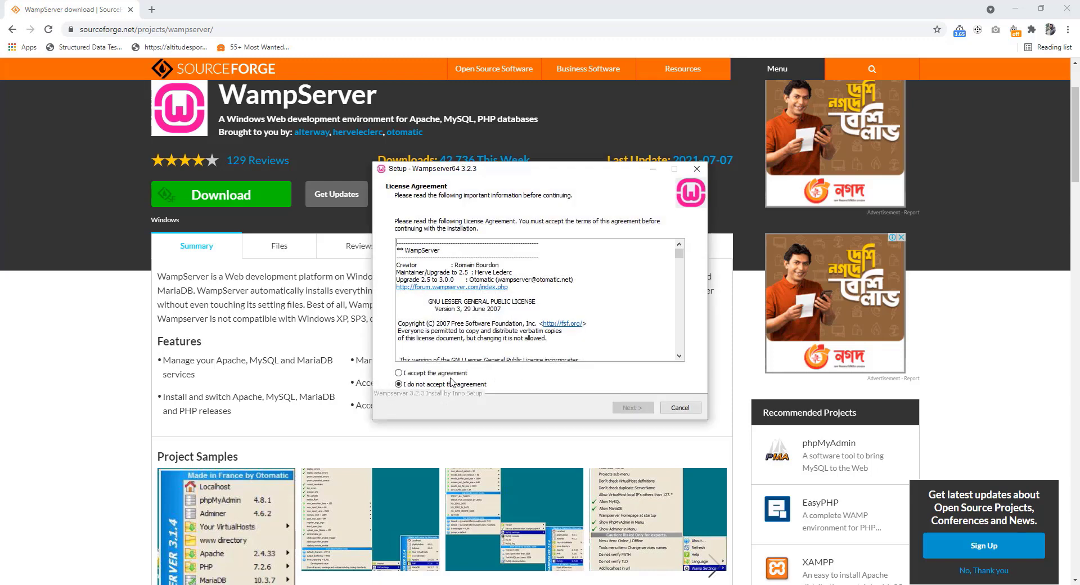
# Accept the license, keep c:\wamp64, default components and the Wampserver64 Start Menu folder, then install
pyautogui.click(442, 374)
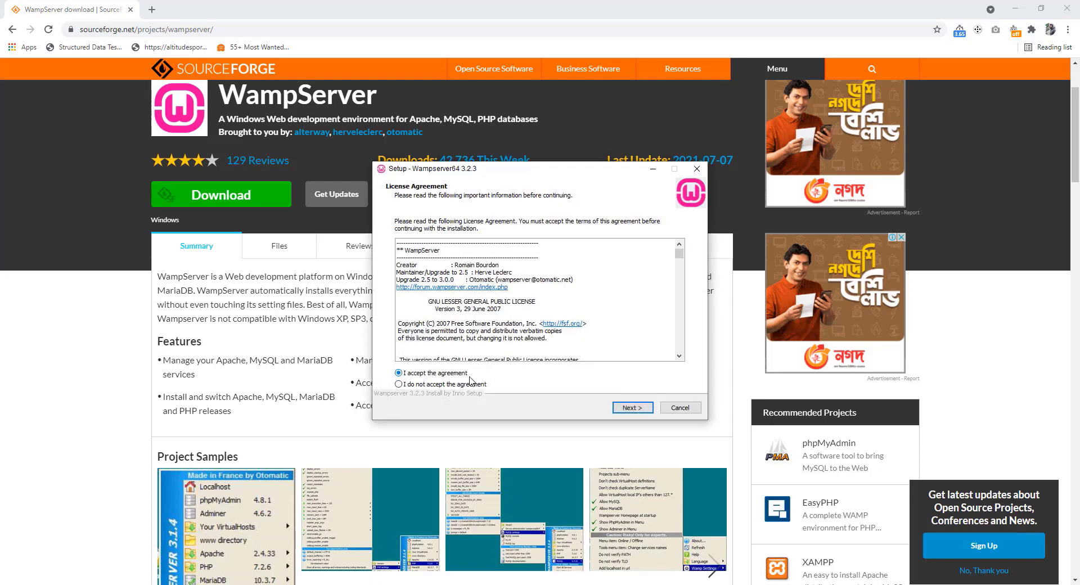
pyautogui.click(634, 411)
pyautogui.click(631, 408)
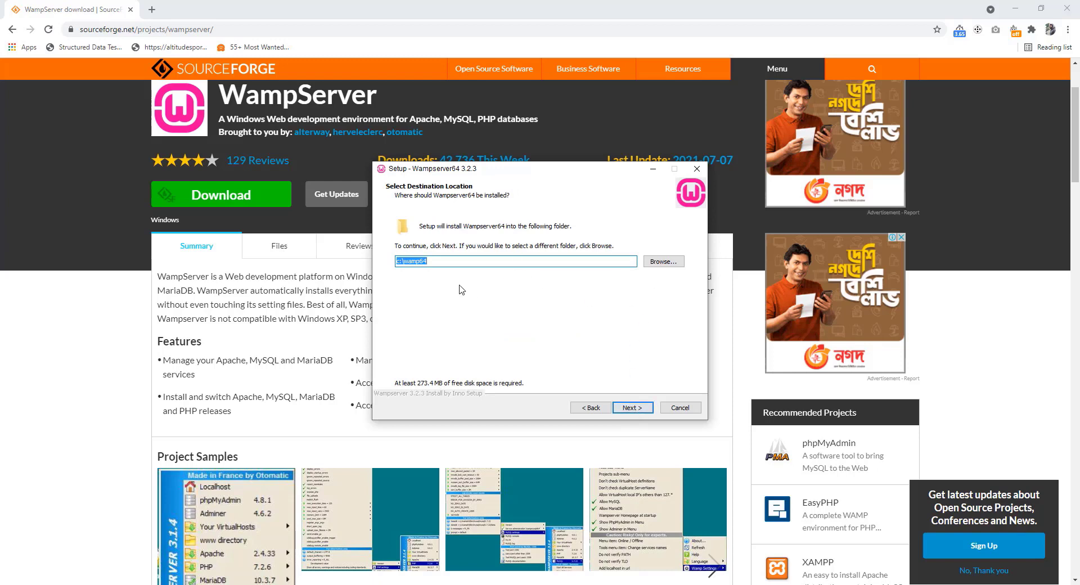
pyautogui.click(634, 411)
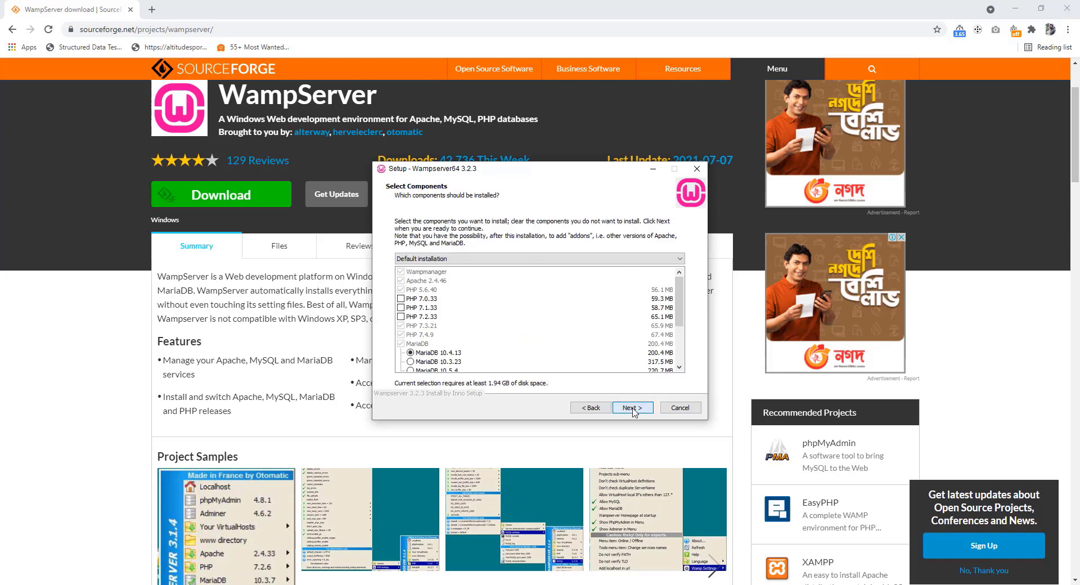
pyautogui.click(634, 410)
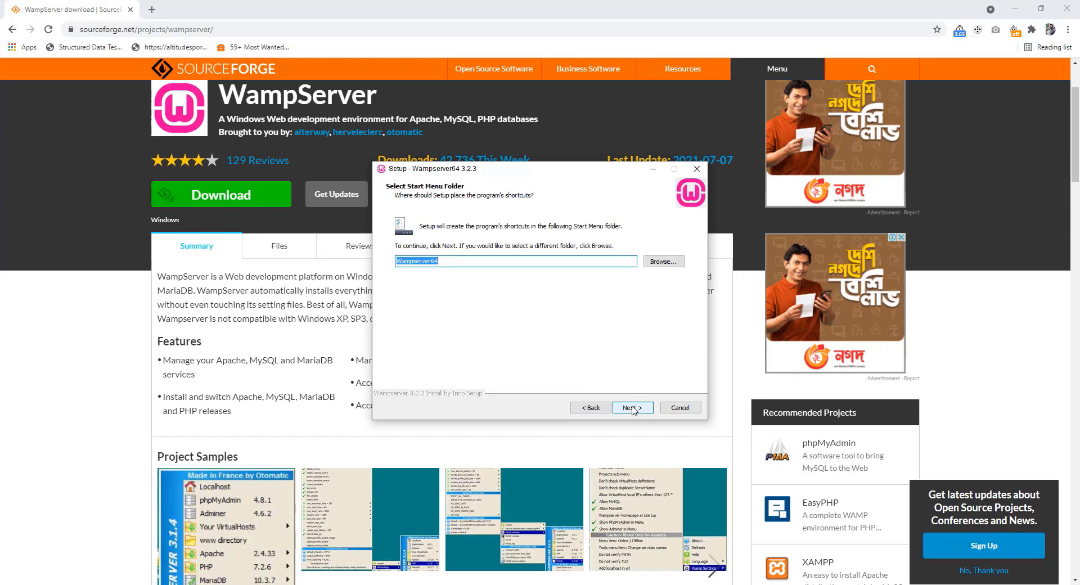
pyautogui.click(634, 410)
pyautogui.click(633, 410)
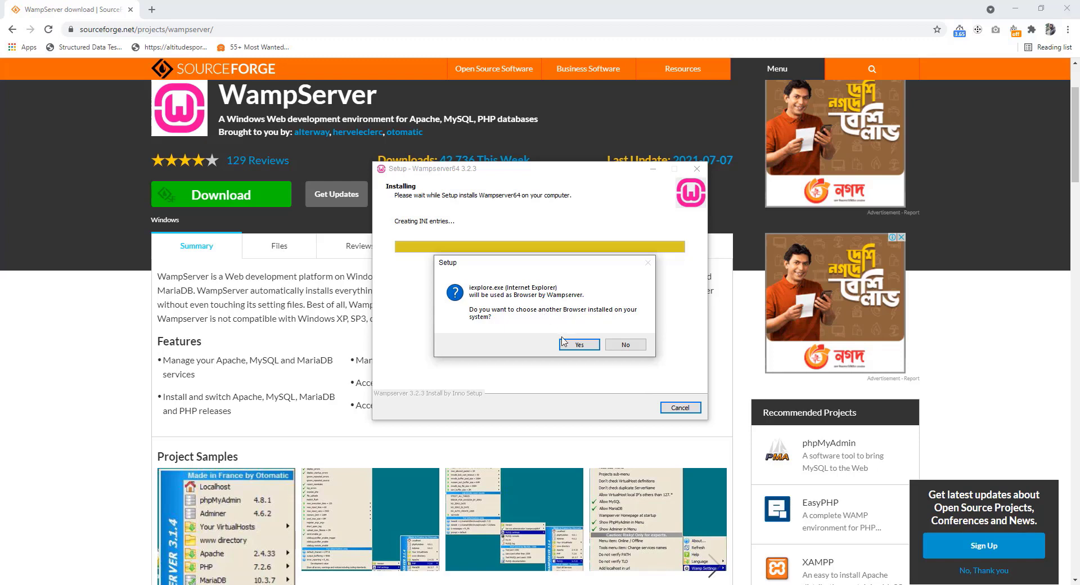
# Choose C:\Program Files (x86)\Google\Chrome\Application\chrome.exe as WampServer's browser
pyautogui.click(579, 344)
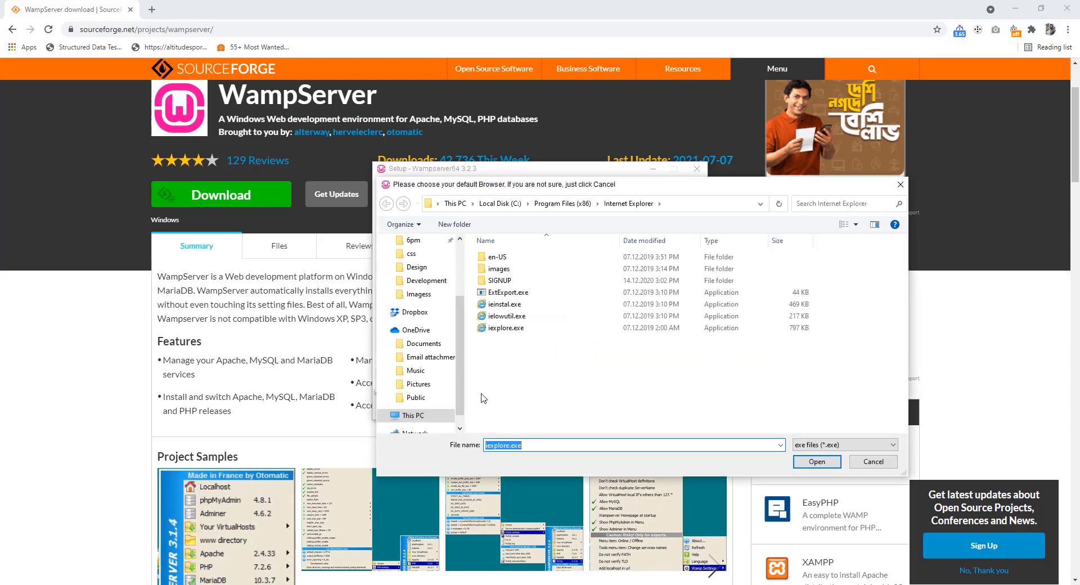
pyautogui.click(415, 415)
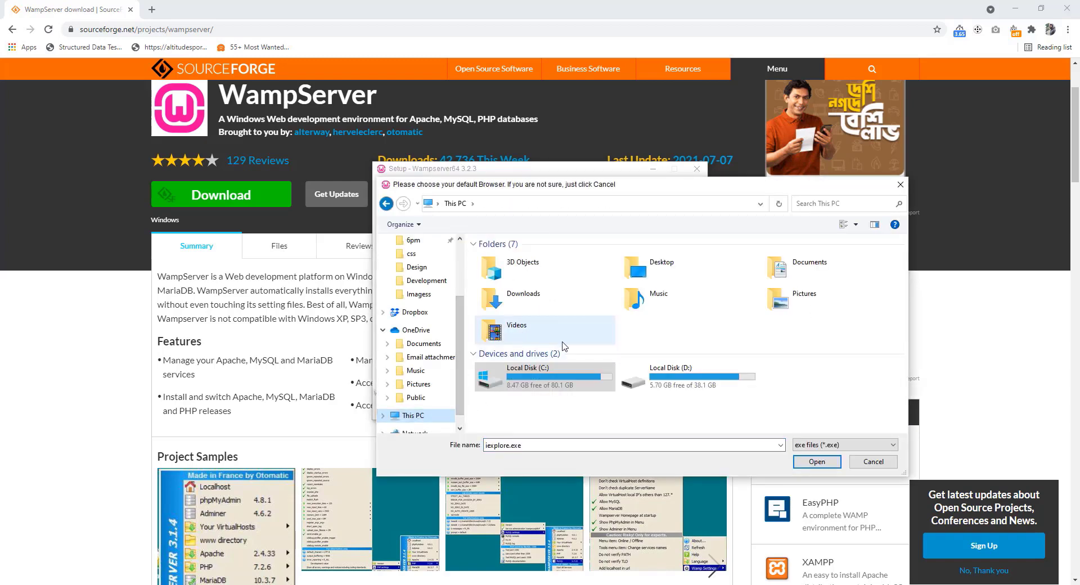
pyautogui.click(507, 378)
pyautogui.doubleClick(506, 378)
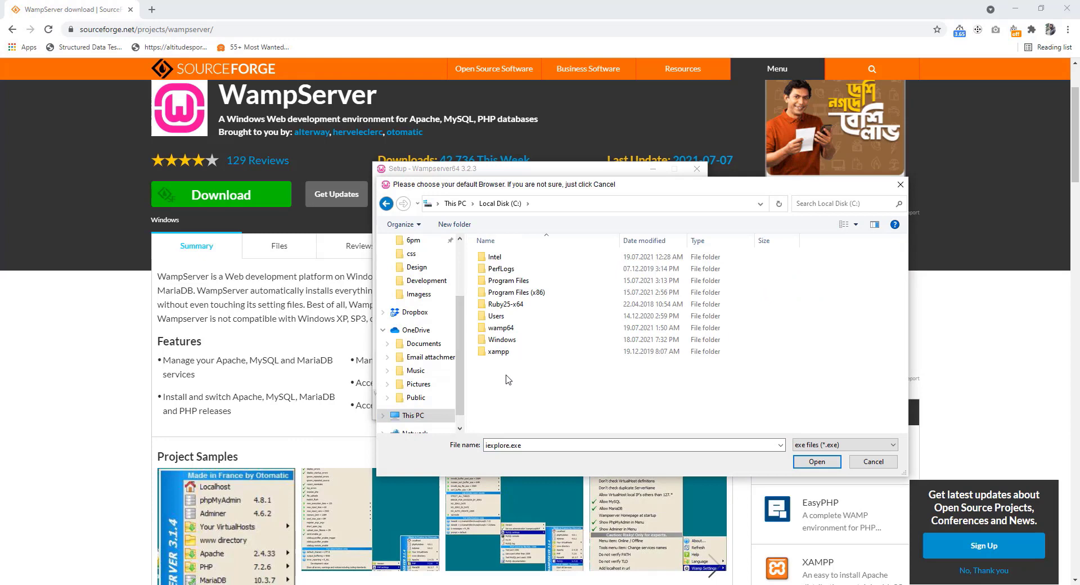
pyautogui.doubleClick(517, 293)
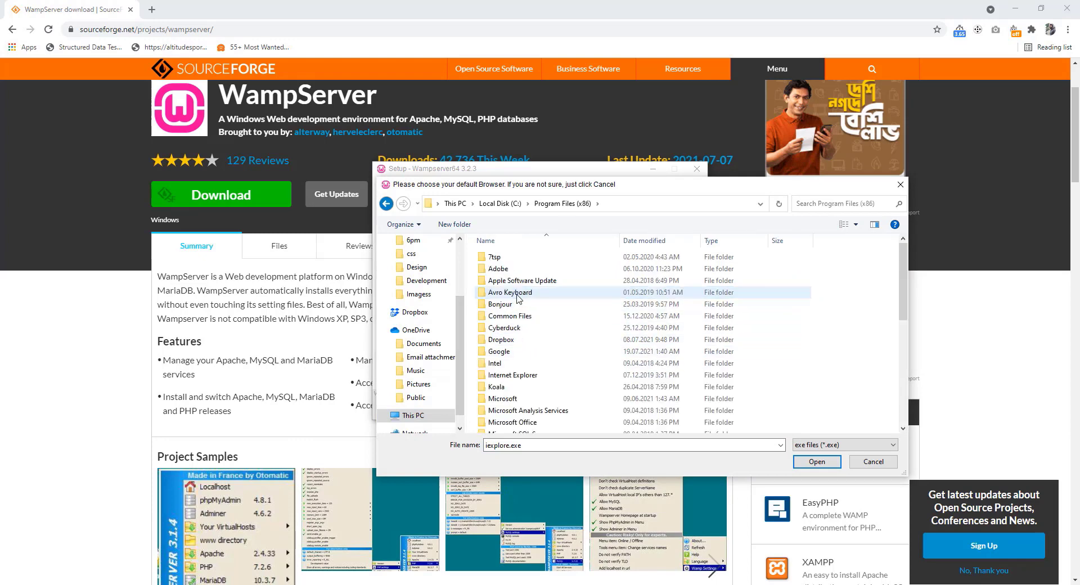
pyautogui.doubleClick(514, 352)
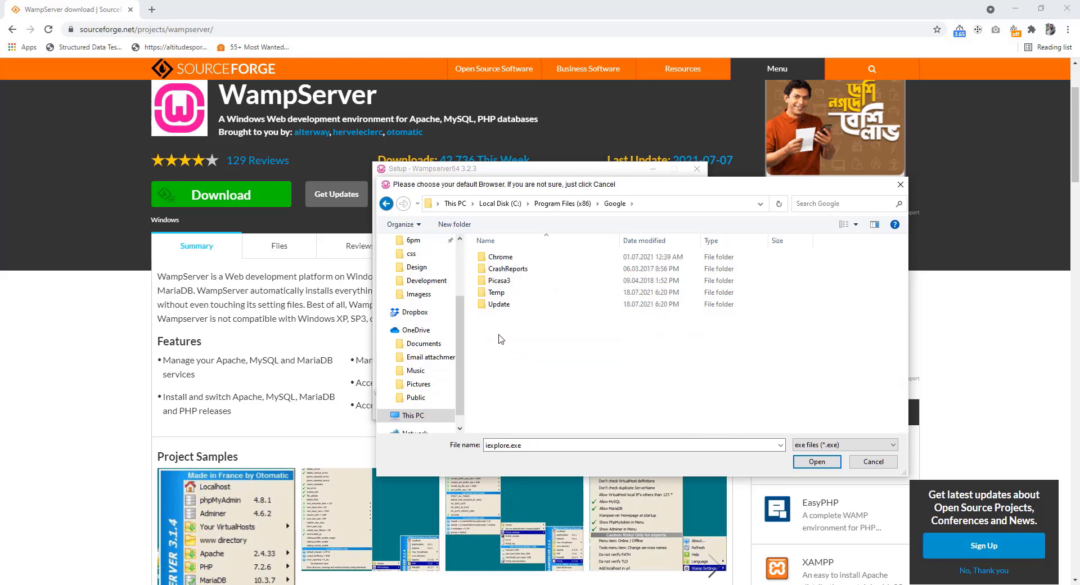
pyautogui.doubleClick(506, 257)
pyautogui.doubleClick(506, 259)
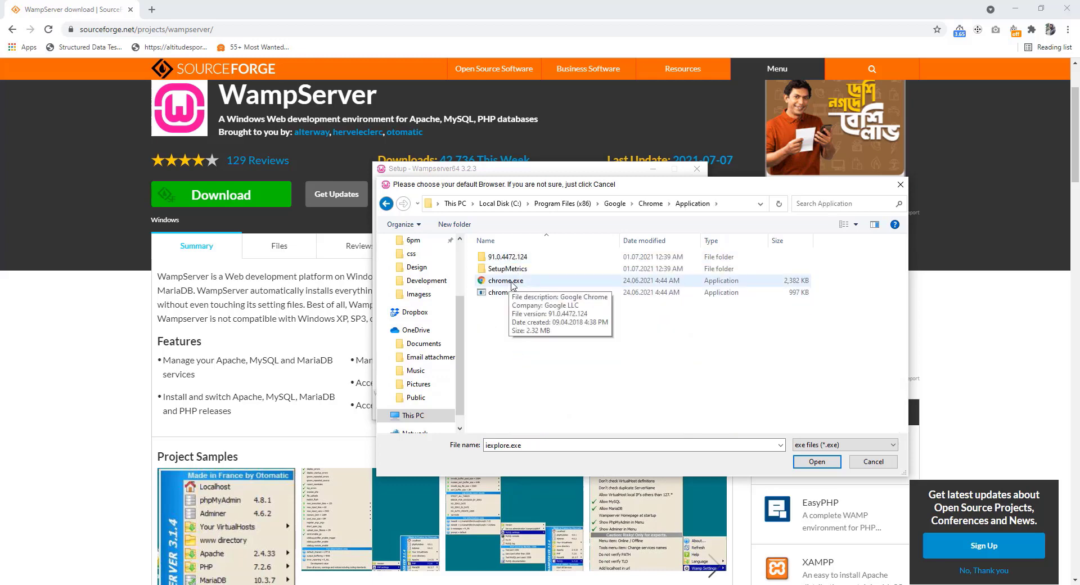
pyautogui.click(509, 281)
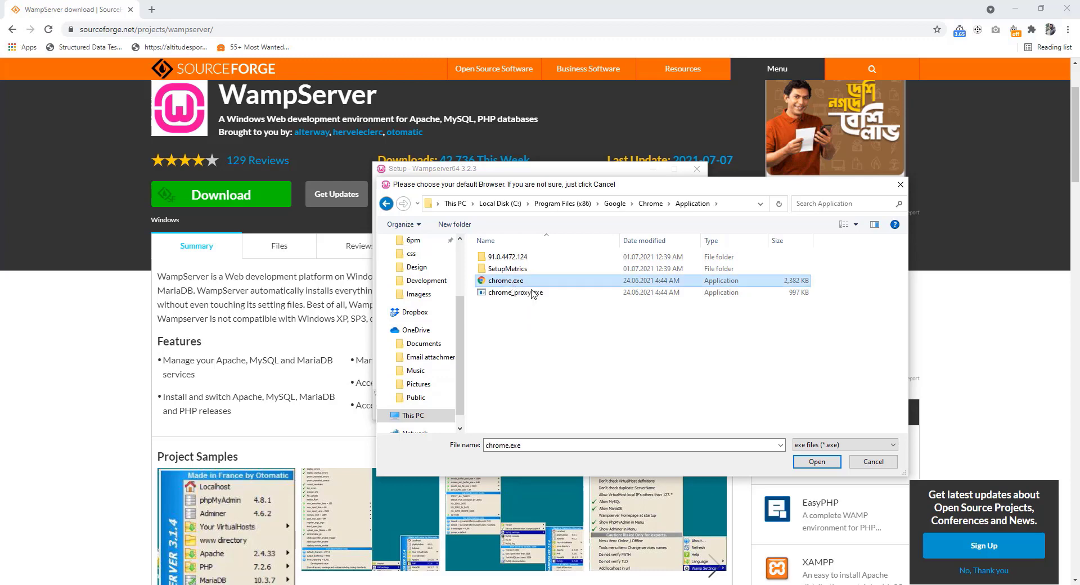
pyautogui.click(816, 462)
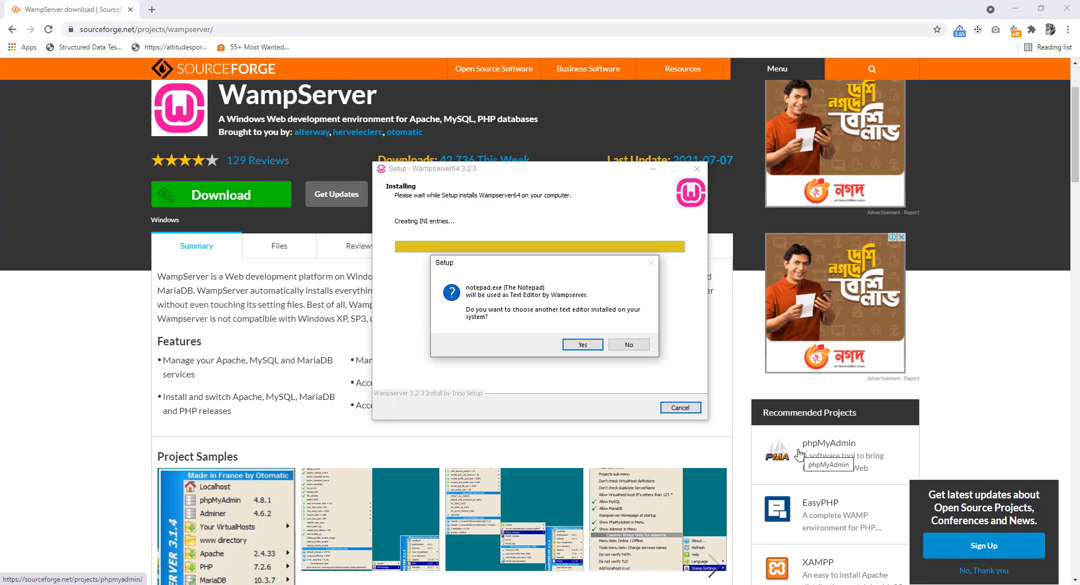
# Replace Notepad with C:\Program Files\Sublime Text 3\sublime_text.exe as the editor
pyautogui.click(589, 345)
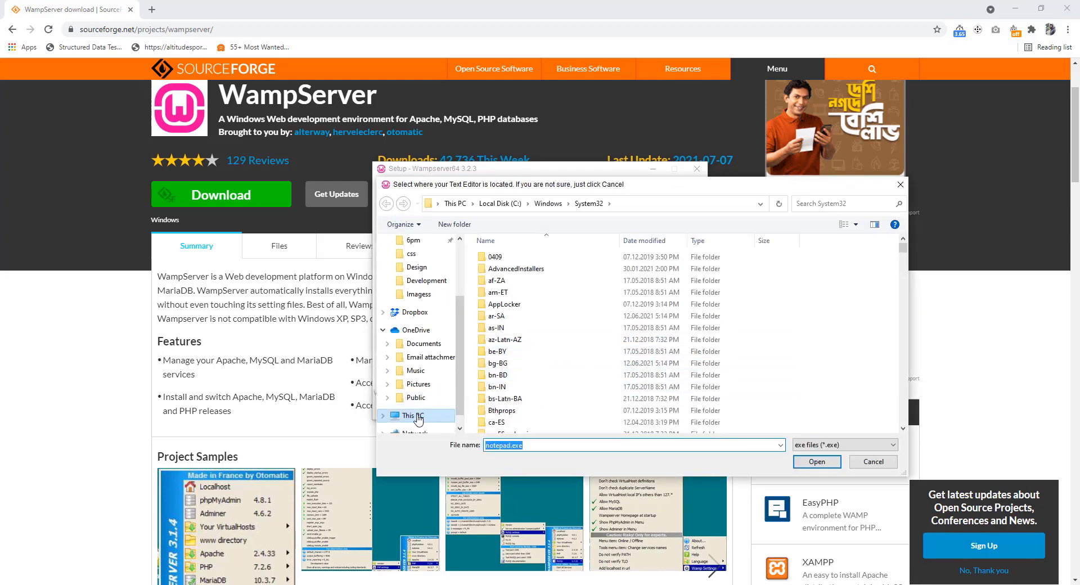
pyautogui.click(418, 419)
pyautogui.doubleClick(515, 375)
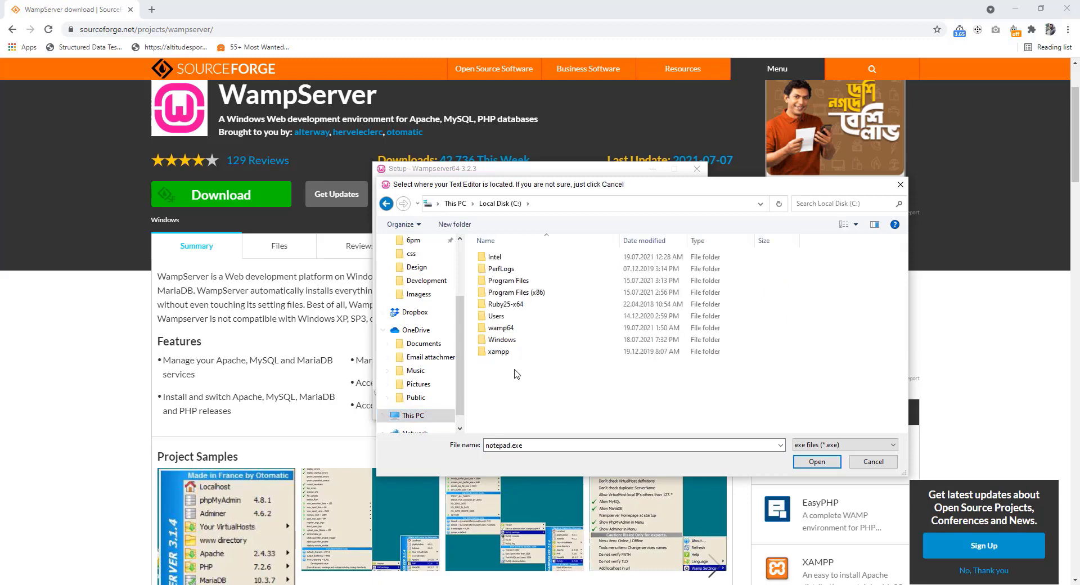
pyautogui.doubleClick(527, 282)
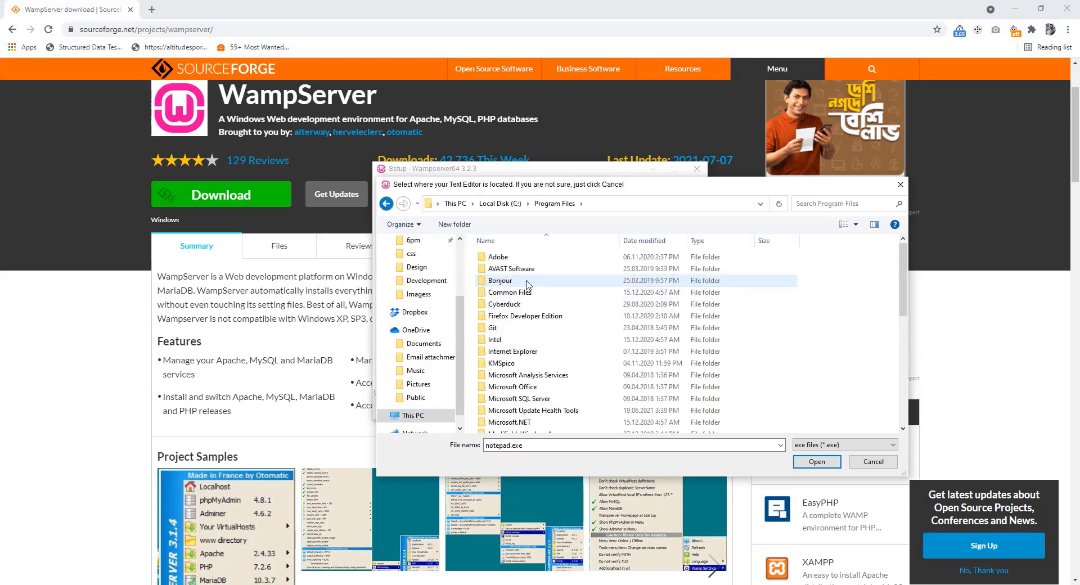
pyautogui.scroll(-5, 522, 342)
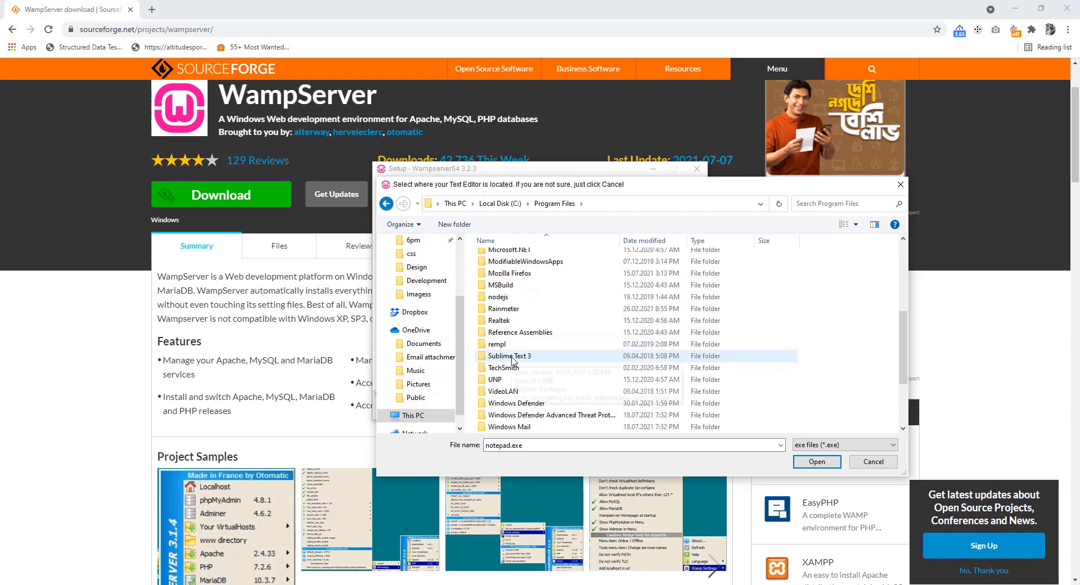
pyautogui.doubleClick(514, 358)
pyautogui.click(521, 305)
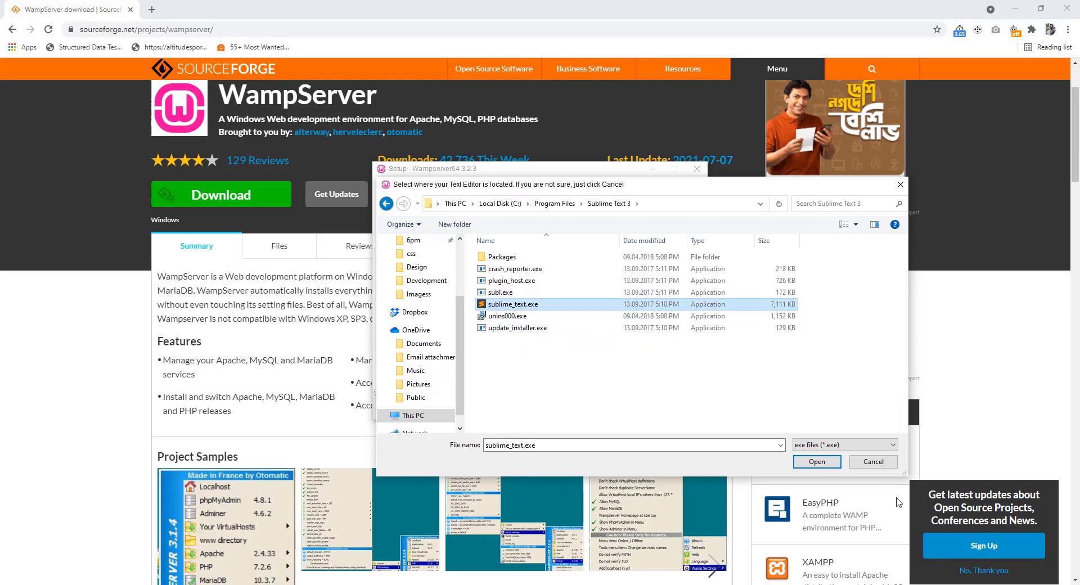
pyautogui.click(801, 461)
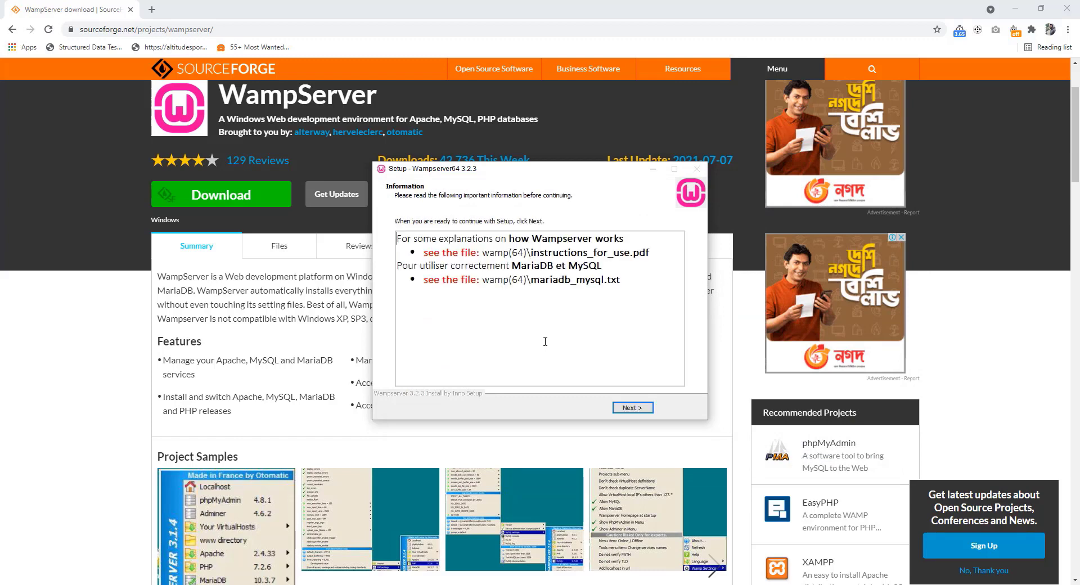
# Pass the Information page and finish the Wampserver64 setup wizard
pyautogui.click(632, 408)
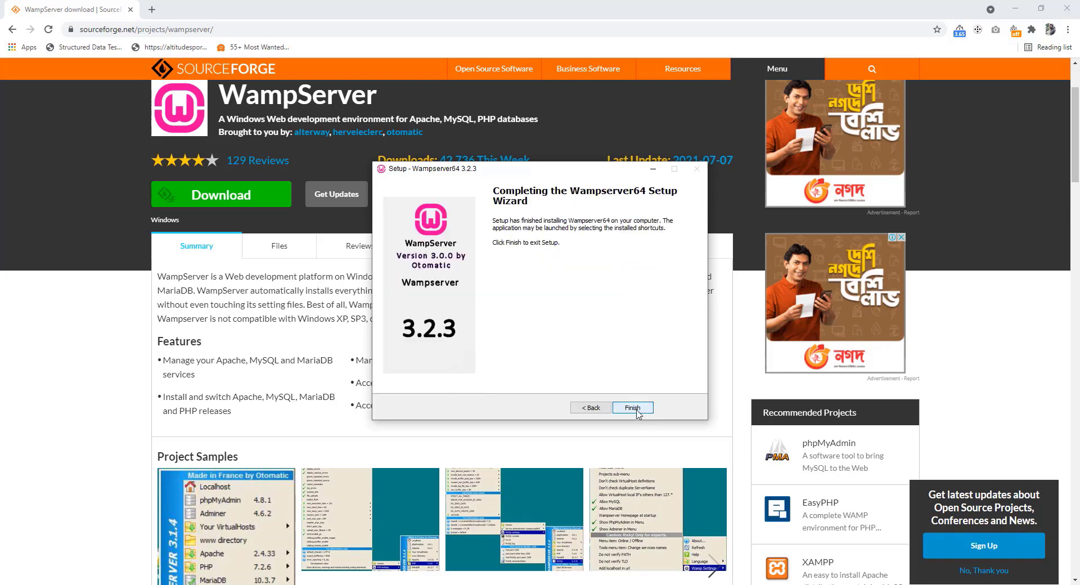
pyautogui.click(632, 407)
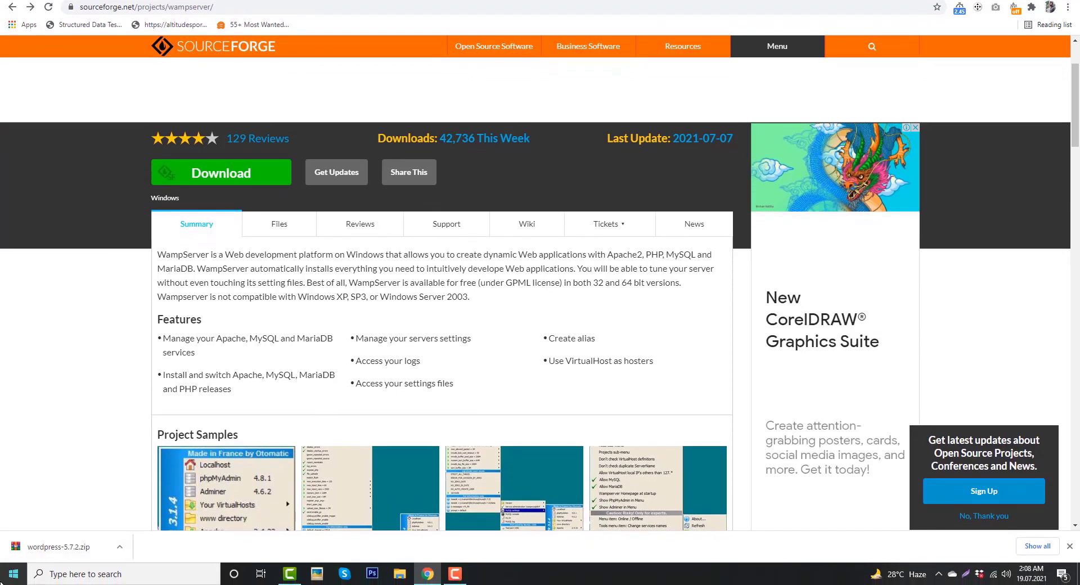
# Launch Wampserver64 from Start's Recently added list and approve wampmanager.exe in User Account Control
pyautogui.click(2, 582)
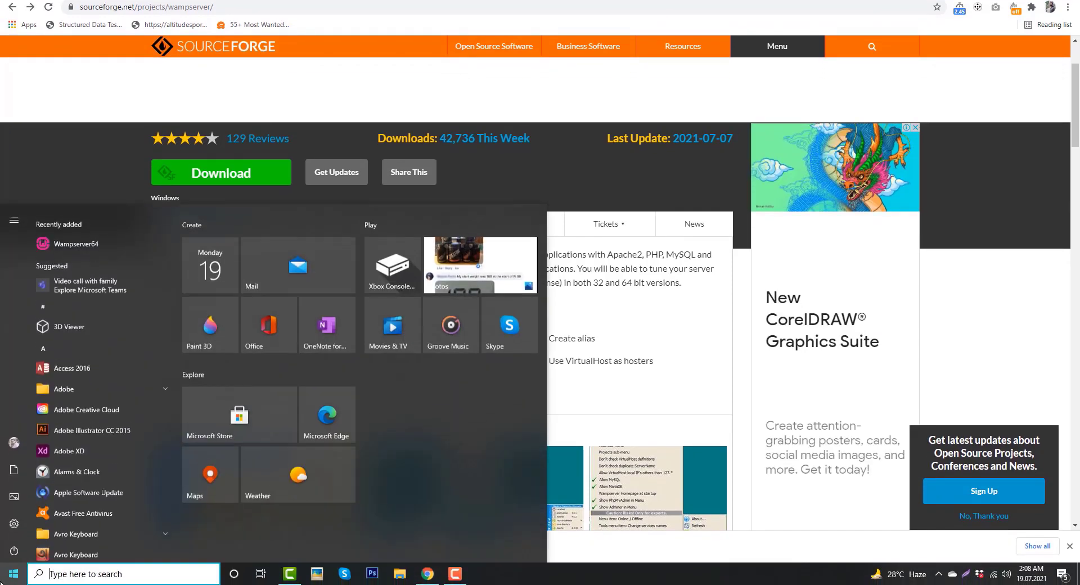
pyautogui.click(96, 239)
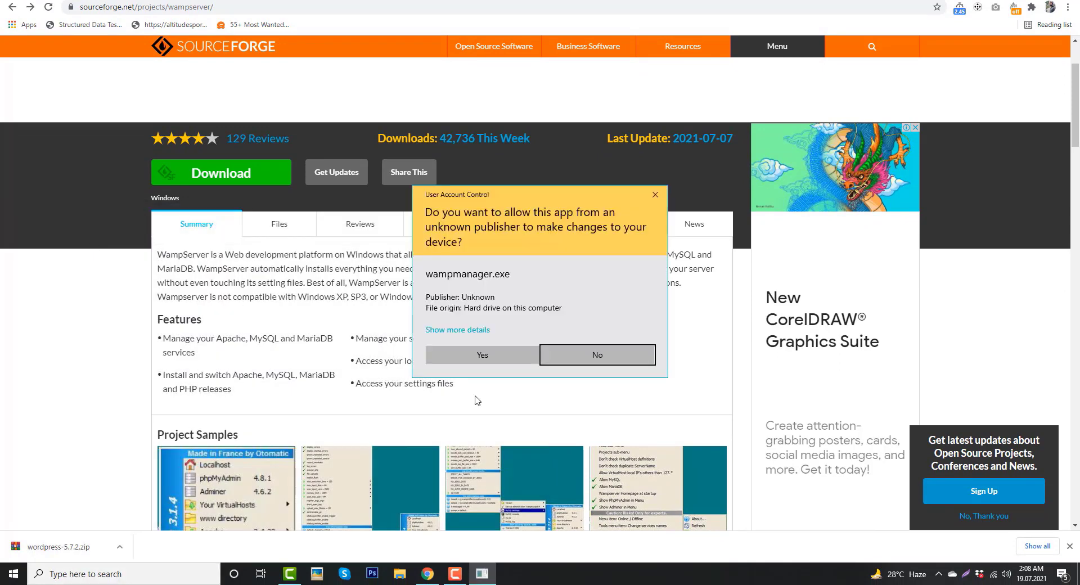
pyautogui.click(498, 360)
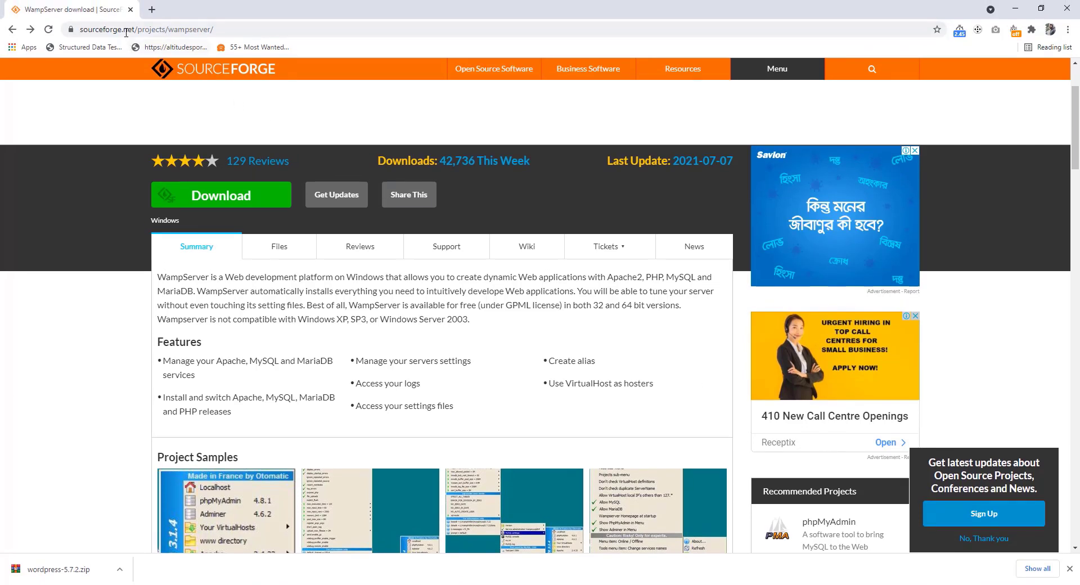
# Load localhost to show the WampServer homepage with Apache 2.4.46, PHP 7.3.21 and MySQL 5.7.31
pyautogui.click(132, 29)
pyautogui.write('localhost')
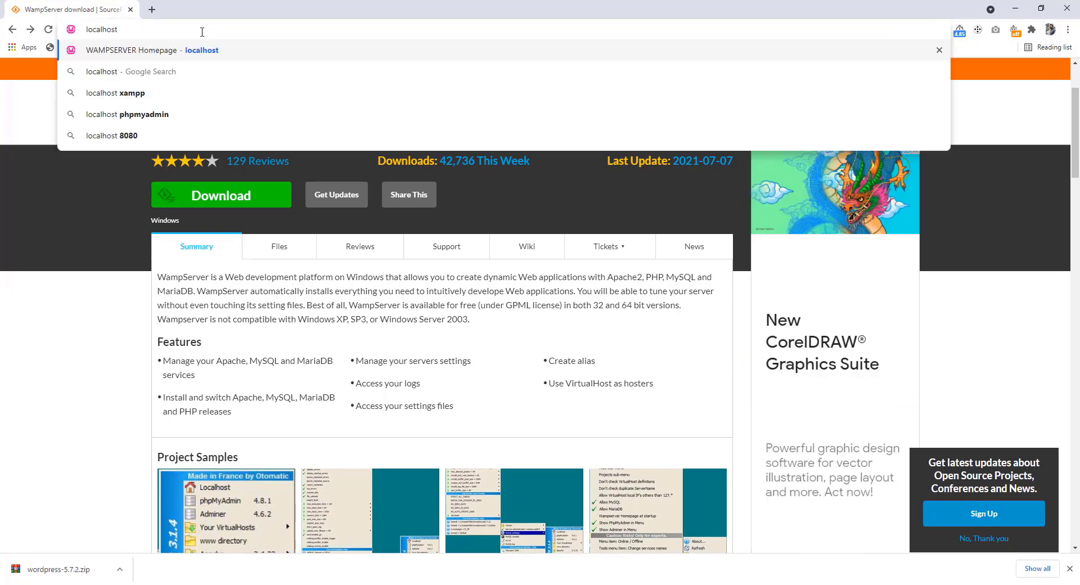
pyautogui.press('Return')
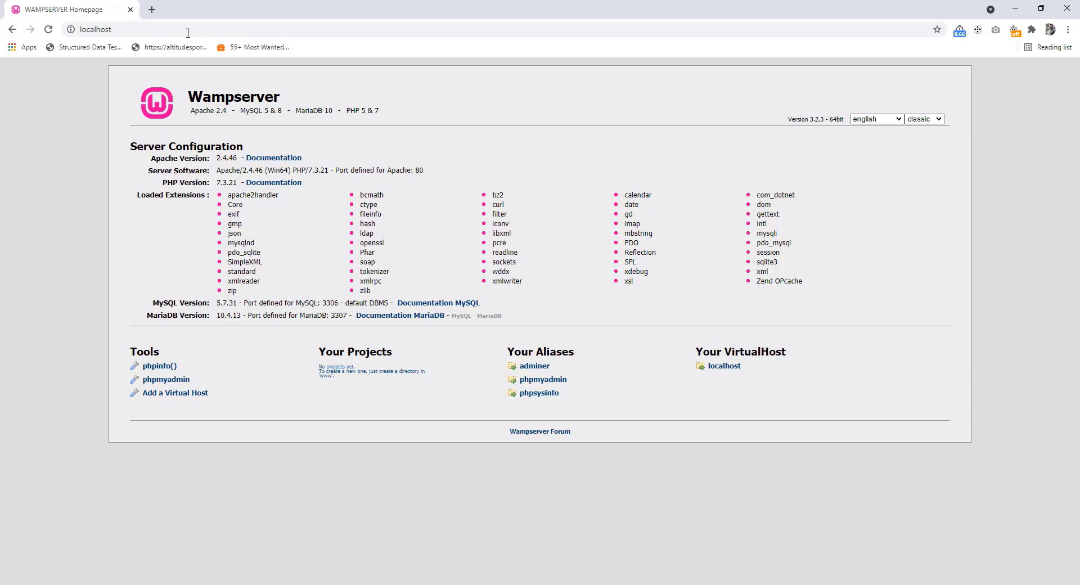
# Search for wordpress.org in a new tab and open the WordPress.org homepage
pyautogui.click(150, 10)
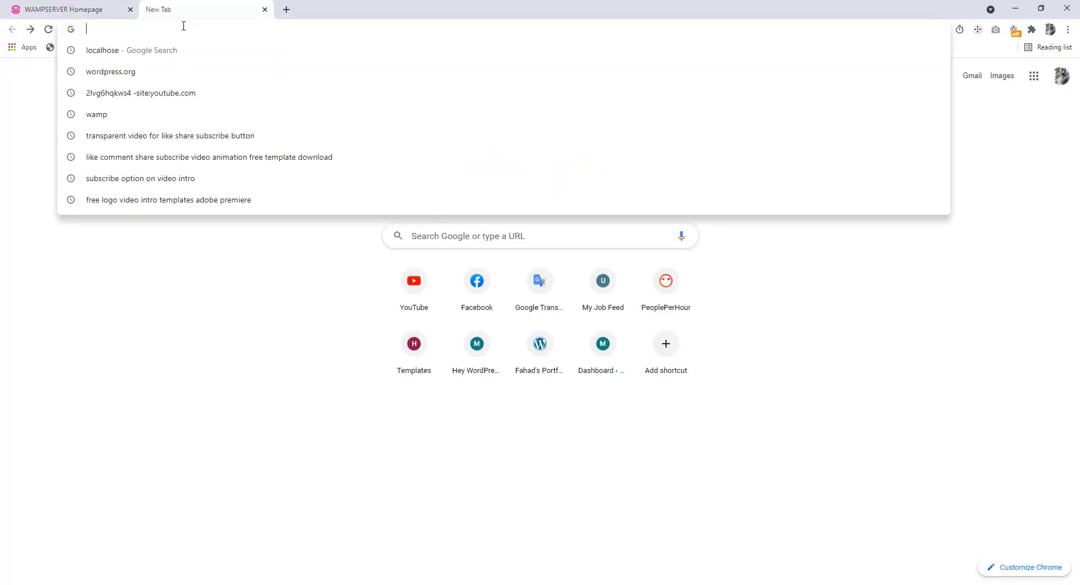
pyautogui.write('word')
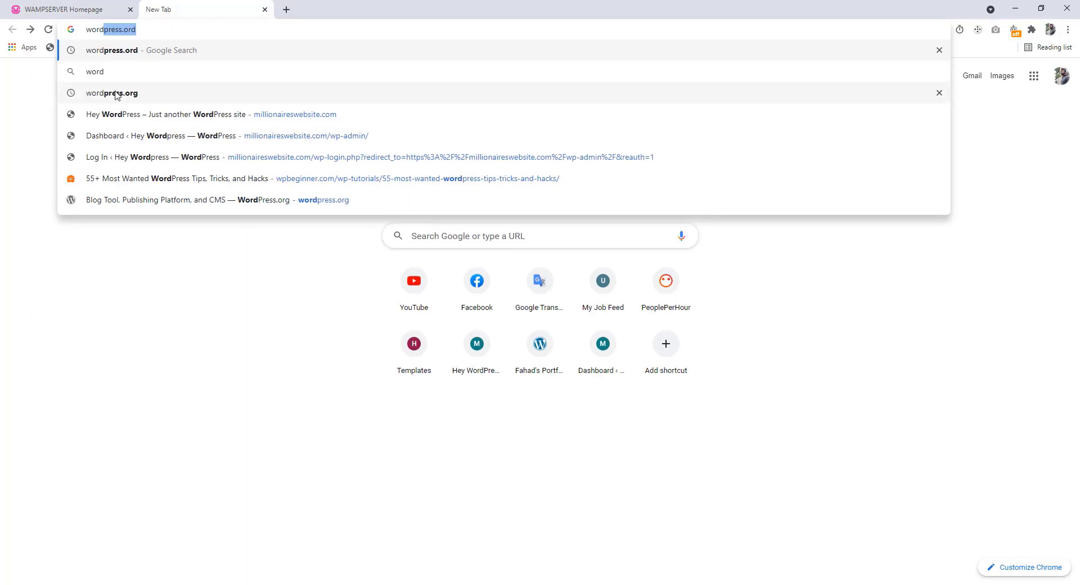
pyautogui.click(113, 92)
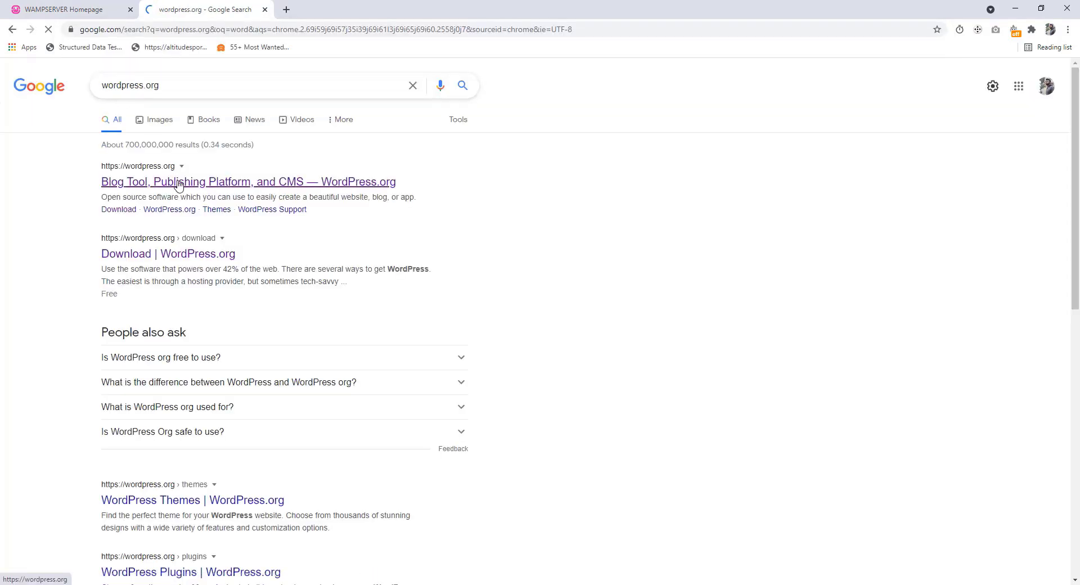
pyautogui.click(179, 183)
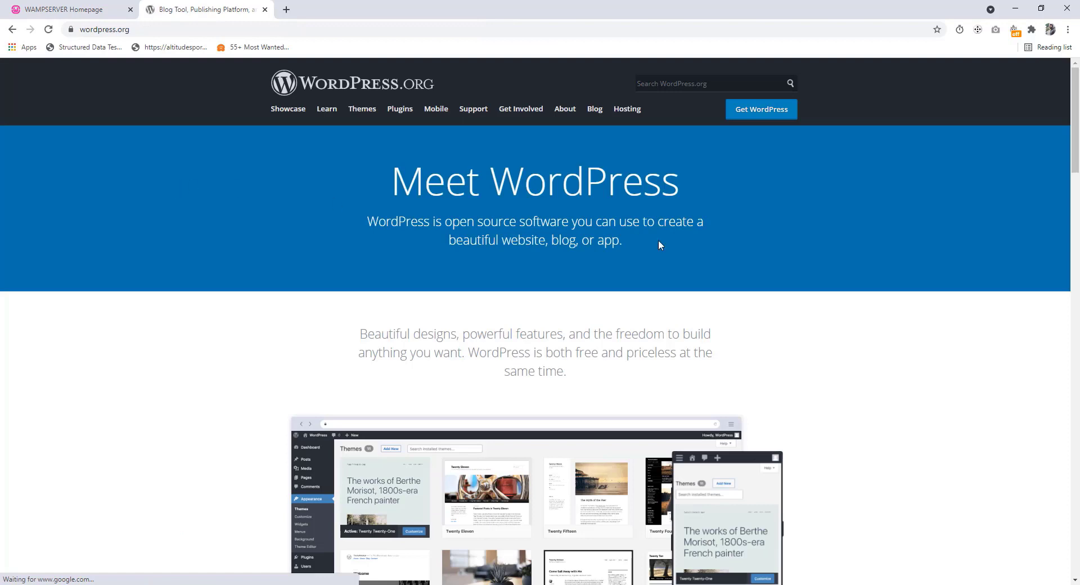
# Download the WordPress 5.7.2 zip from the Get WordPress page
pyautogui.click(753, 118)
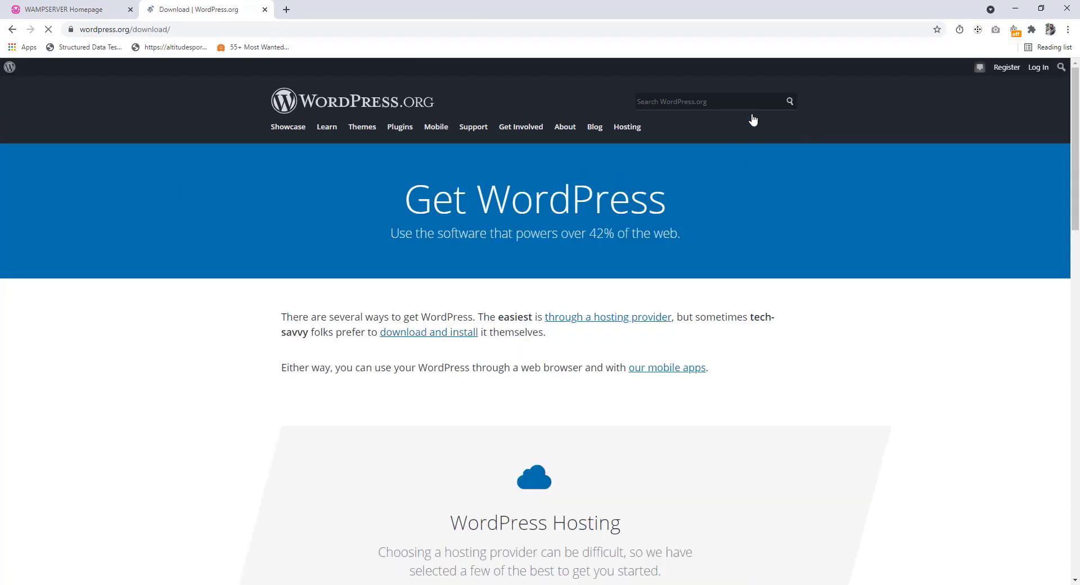
pyautogui.scroll(-3, 664, 342)
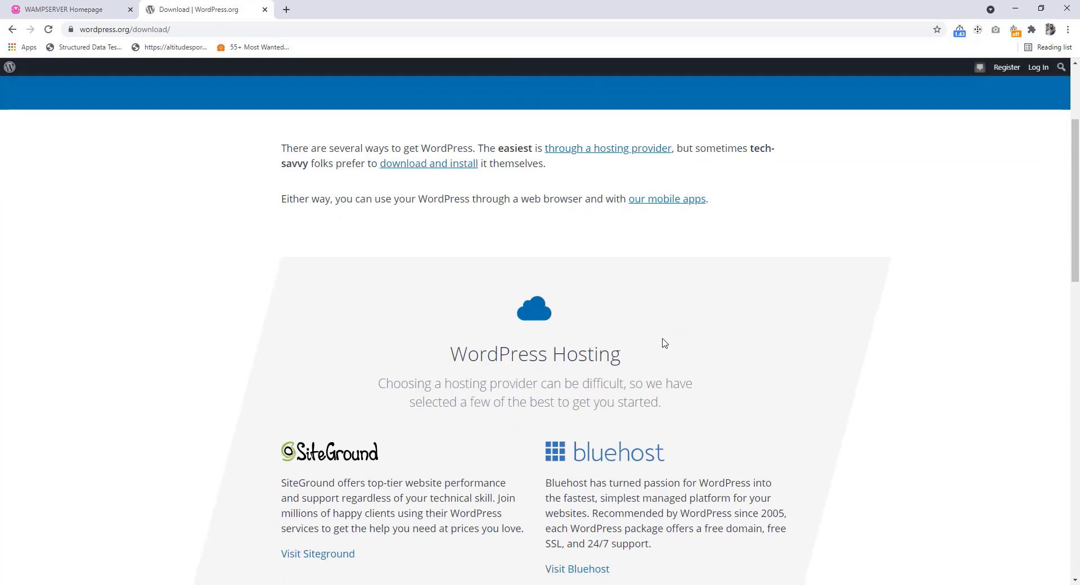
pyautogui.scroll(-8, 664, 342)
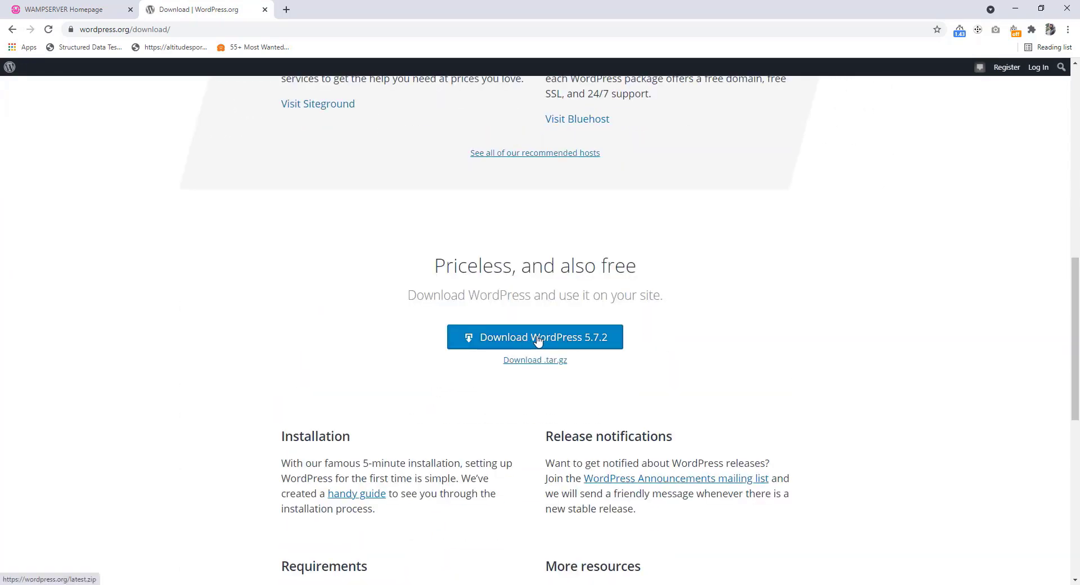
pyautogui.click(536, 339)
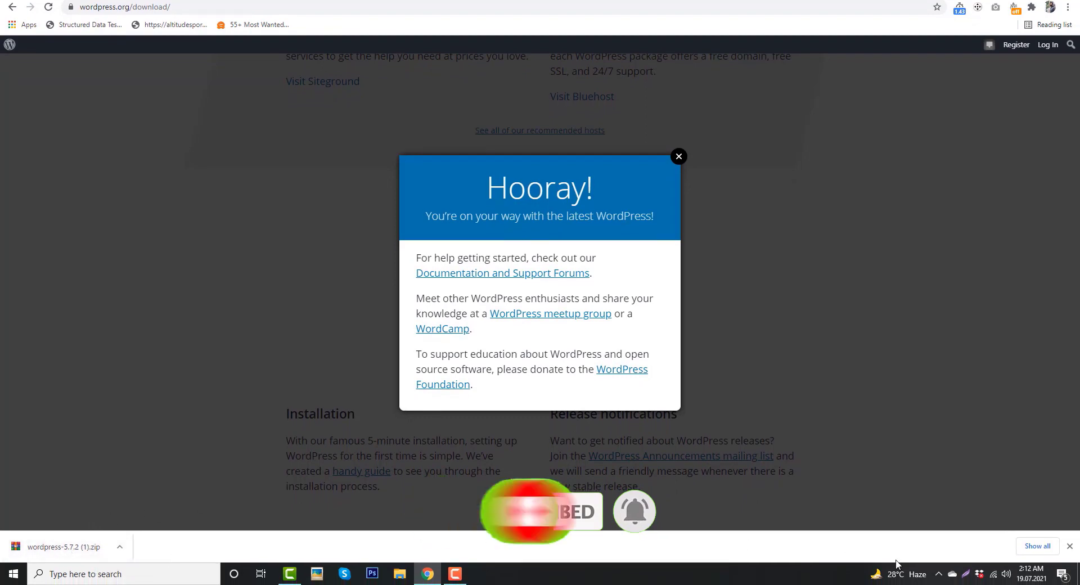
# Open the www directory from the WampServer tray menu
pyautogui.click(939, 575)
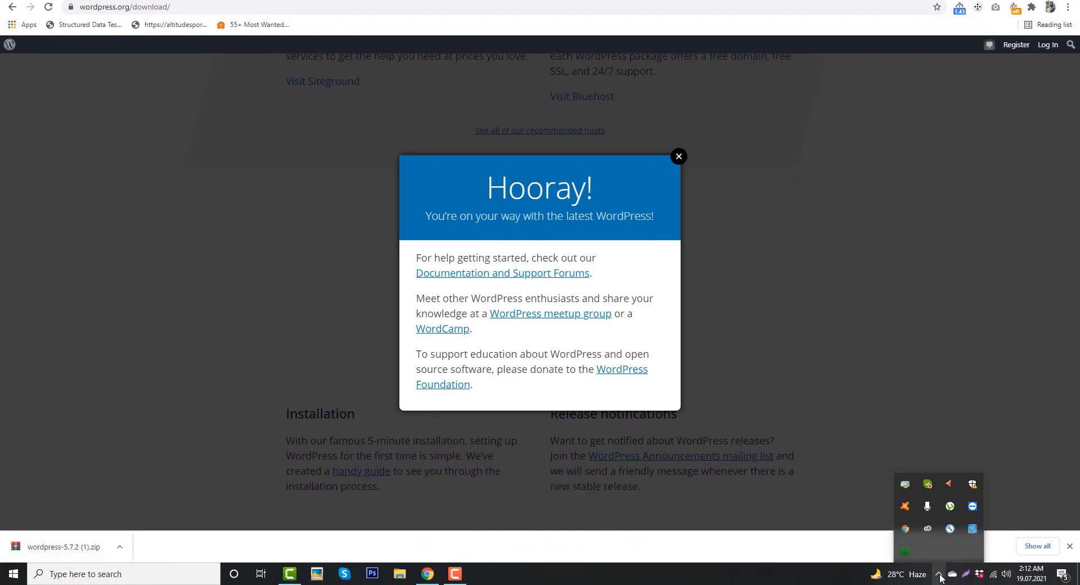
pyautogui.click(905, 553)
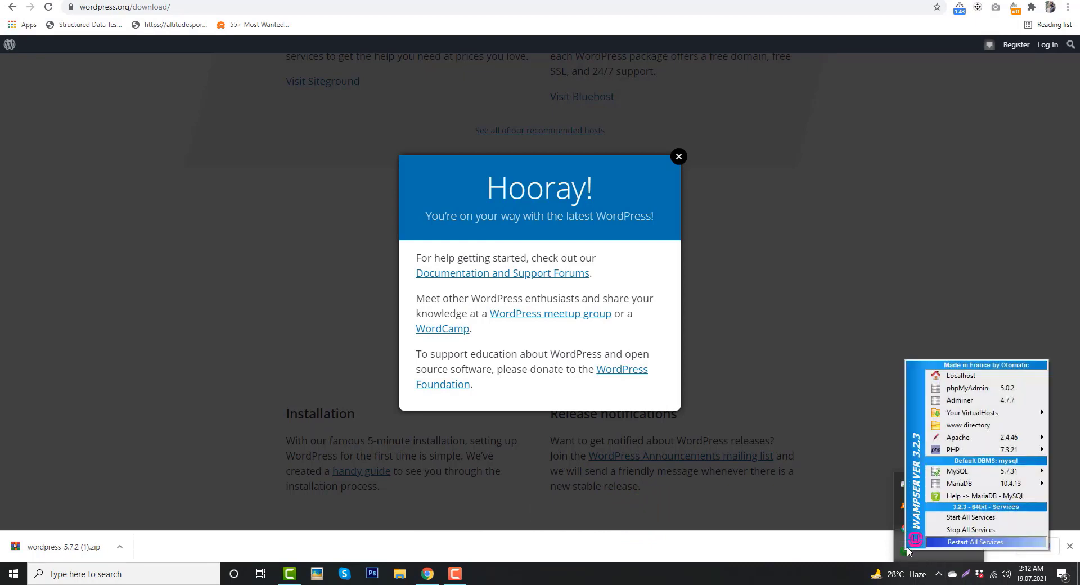
pyautogui.click(973, 426)
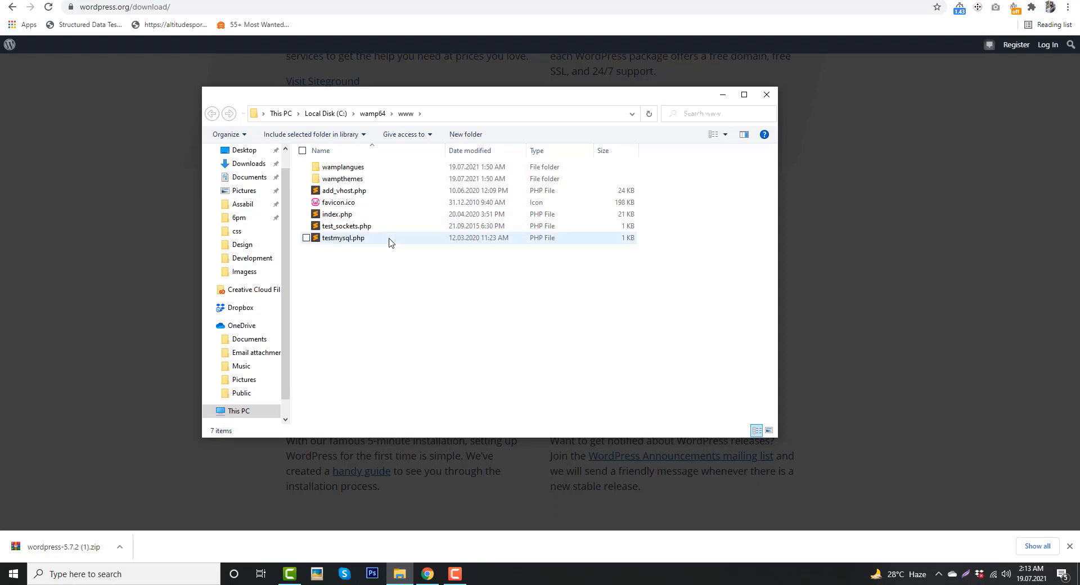
# Create a new folder named tutsstudio in C:\wamp64\www and open it
pyautogui.rightClick(354, 300)
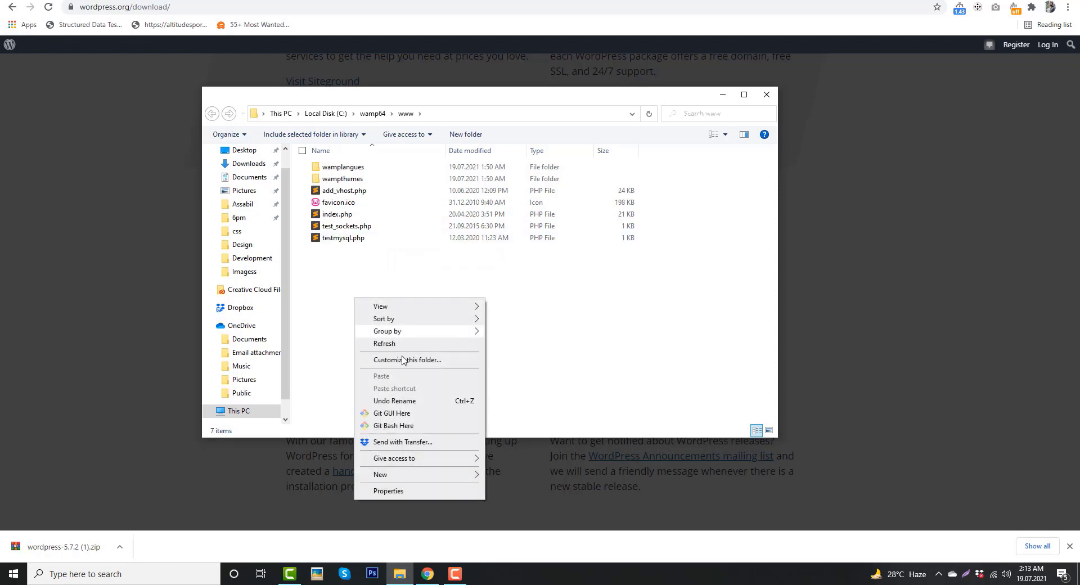
pyautogui.moveTo(445, 475)
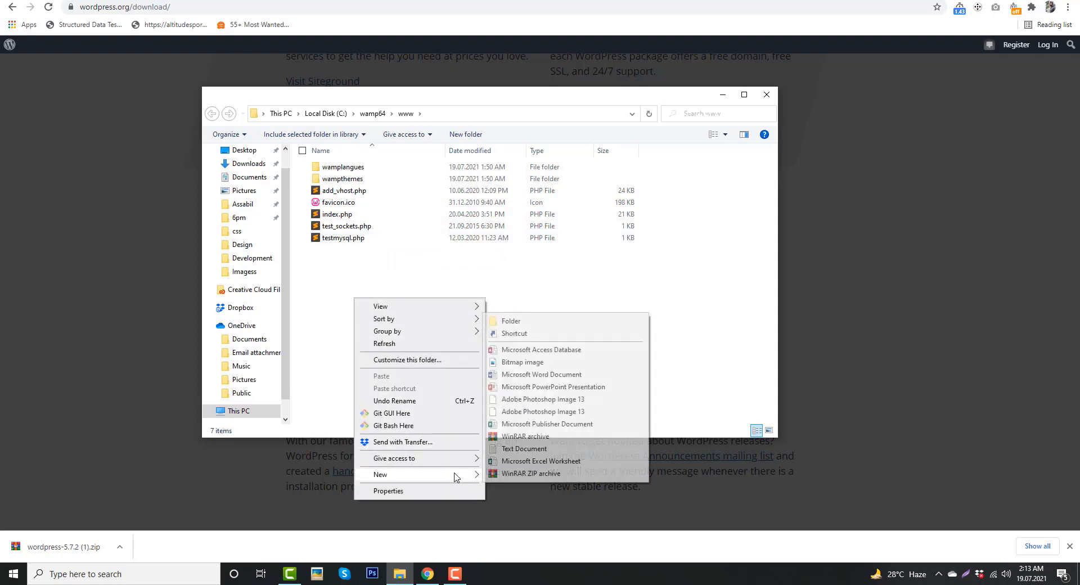
pyautogui.click(537, 325)
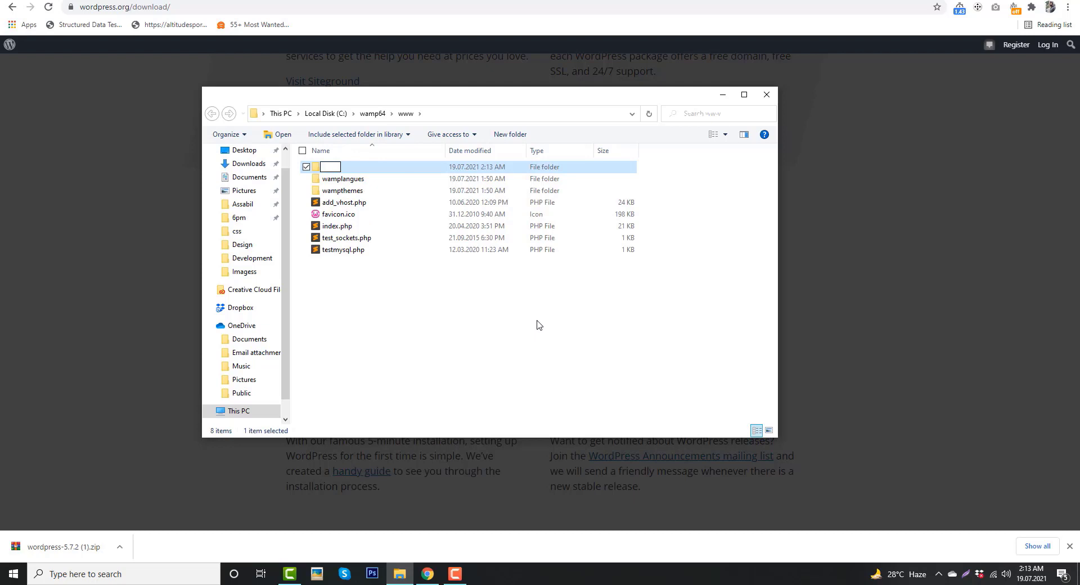
pyautogui.write('tutsstudio')
pyautogui.press('Return')
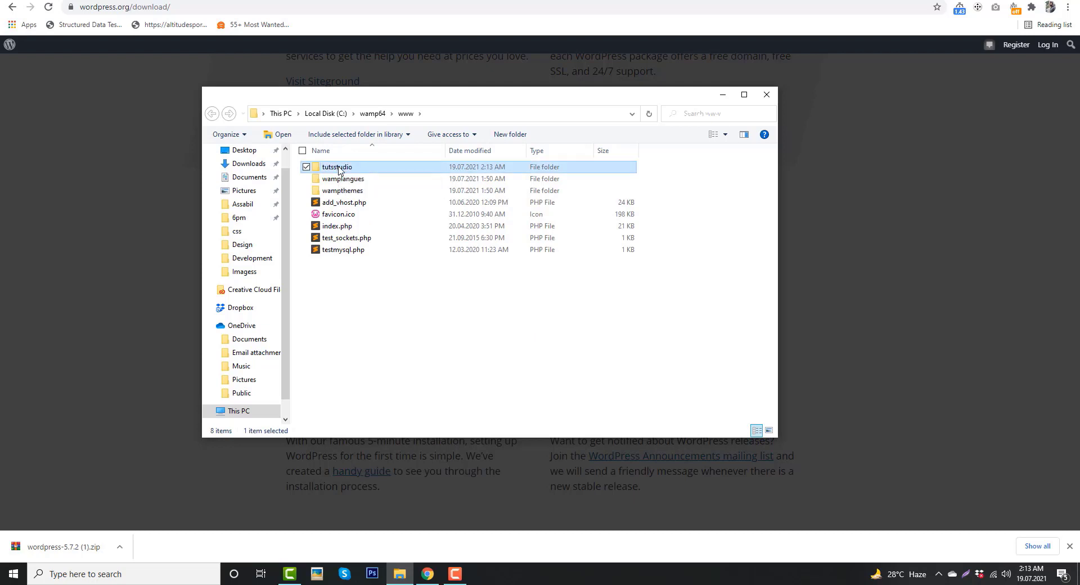
pyautogui.doubleClick(339, 168)
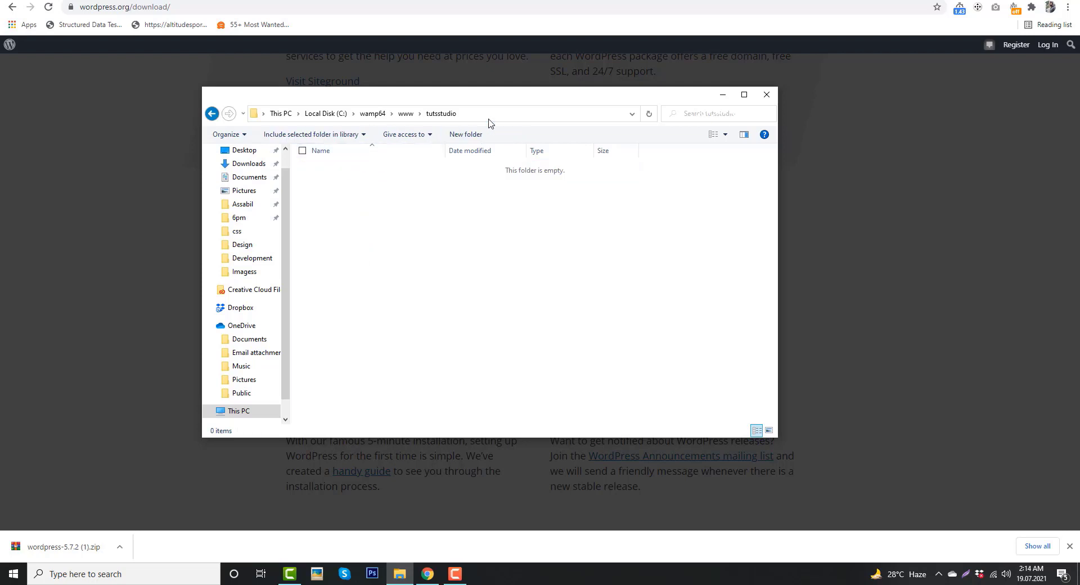
pyautogui.moveTo(526, 99); pyautogui.dragTo(329, 133)
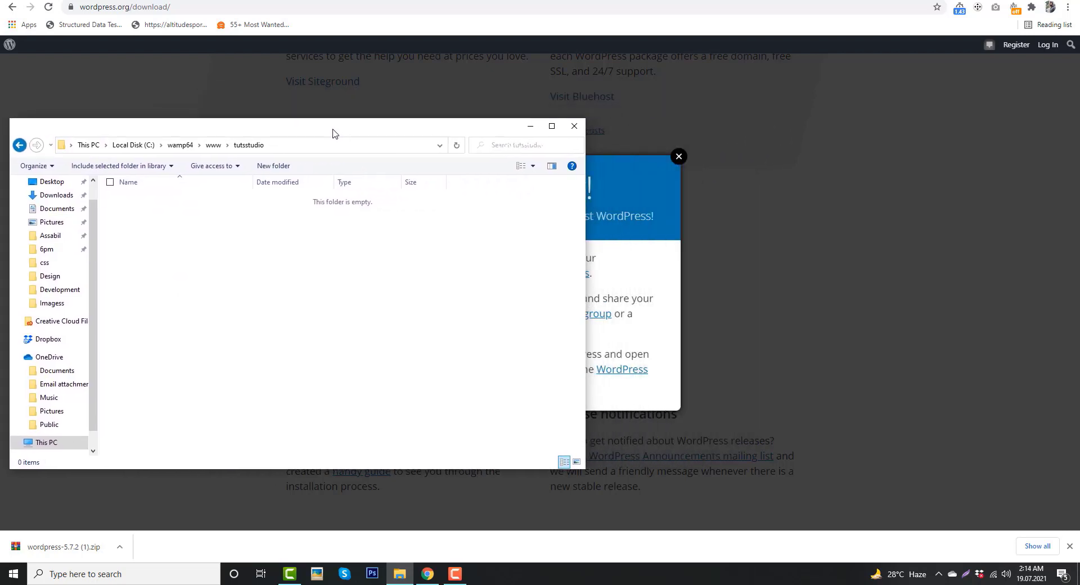
# Open wordpress-5.7.2 (1).zip in WinRAR and drag all 19 items of its wordpress folder into tutsstudio
pyautogui.click(65, 550)
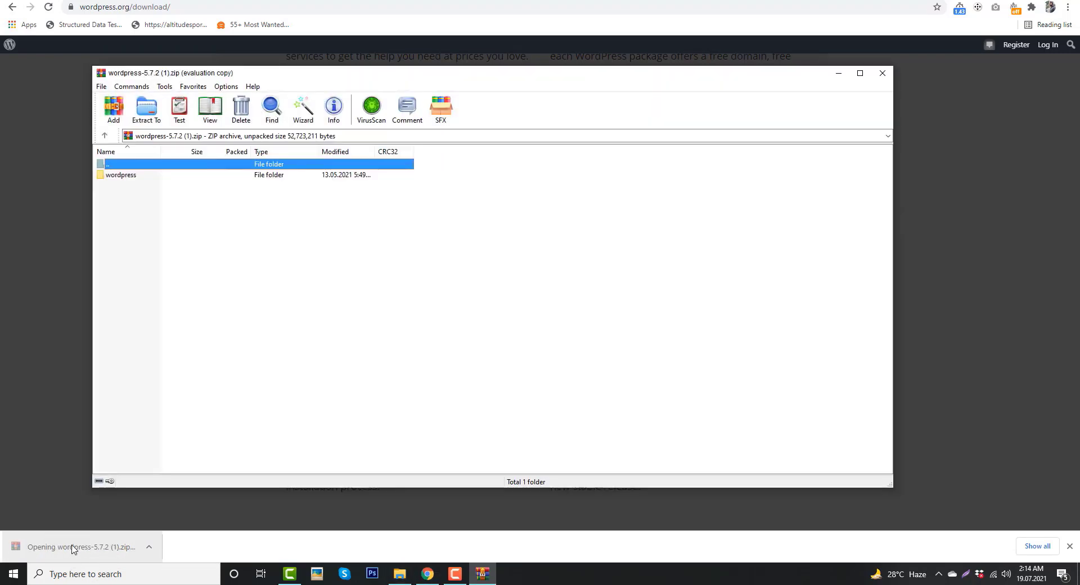
pyautogui.moveTo(459, 80); pyautogui.dragTo(852, 97)
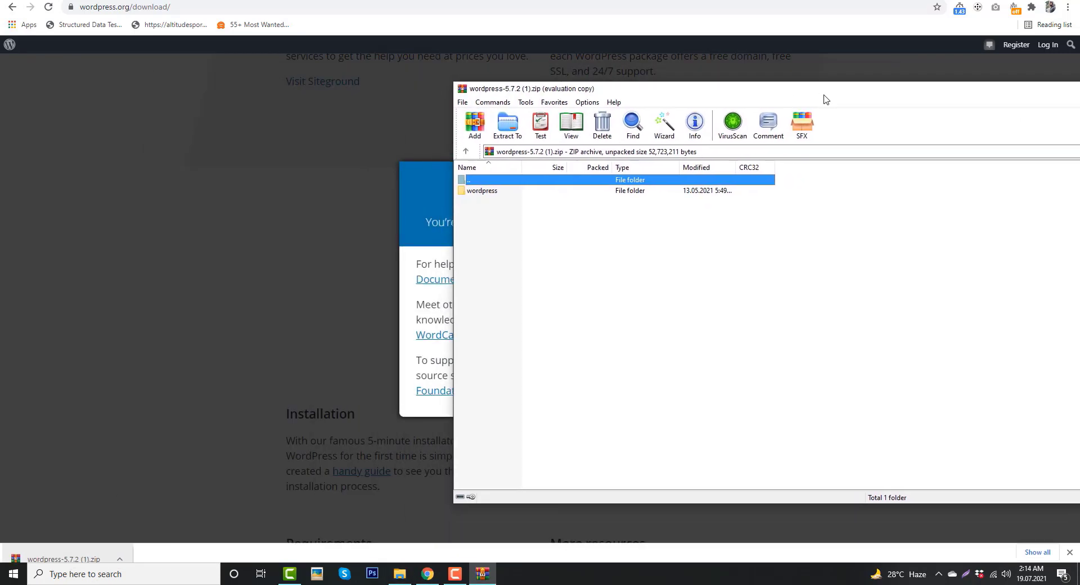
pyautogui.click(400, 580)
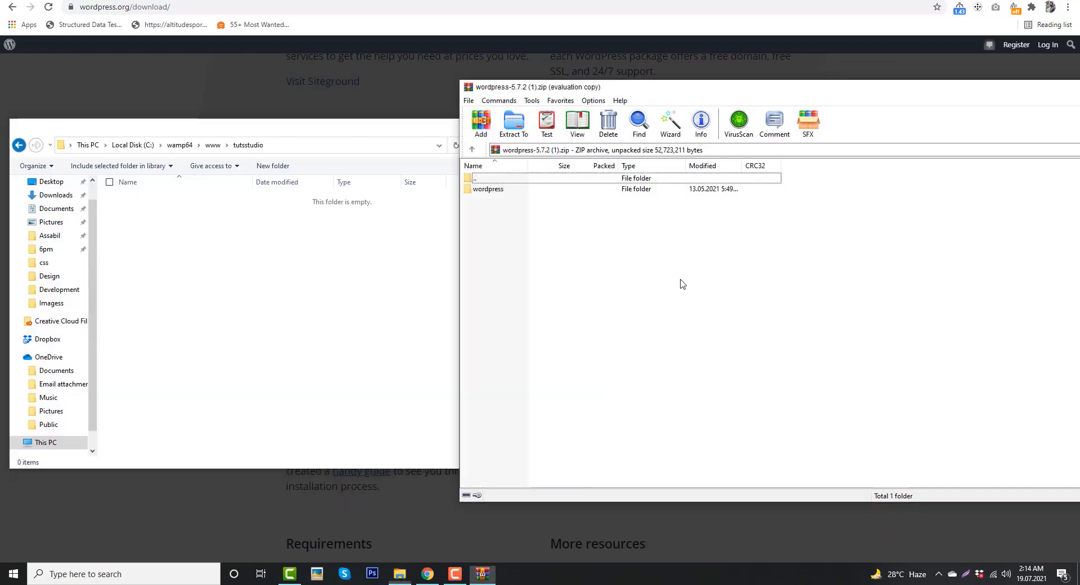
pyautogui.doubleClick(486, 190)
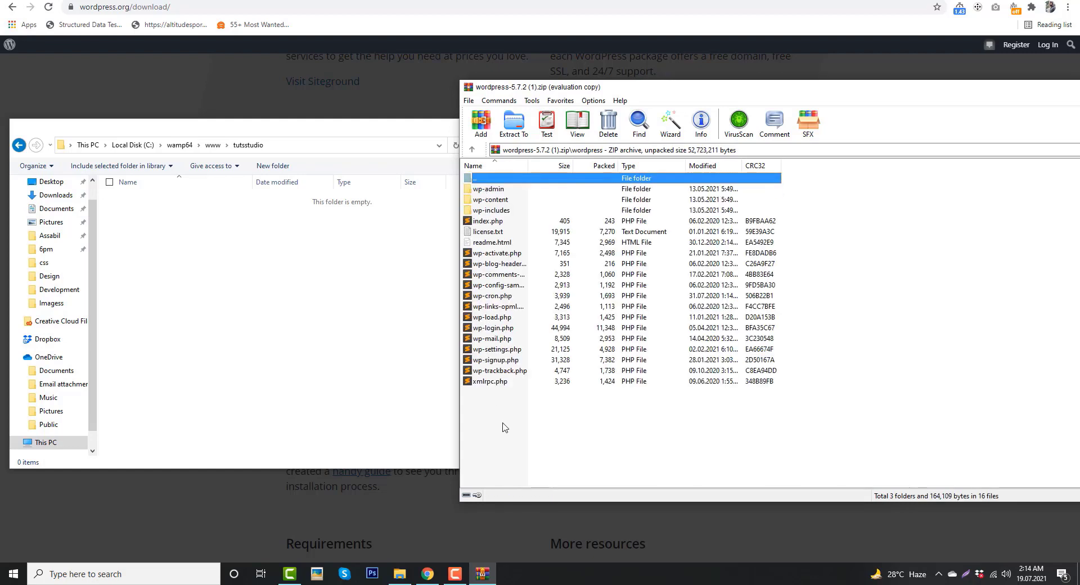
pyautogui.moveTo(495, 404); pyautogui.dragTo(487, 190)
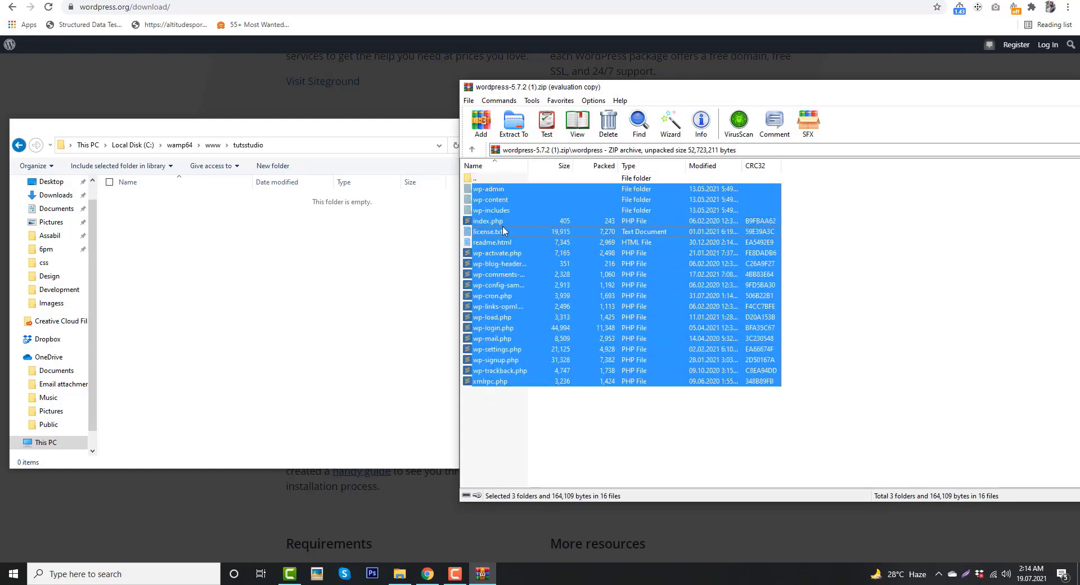
pyautogui.moveTo(502, 229); pyautogui.dragTo(293, 297)
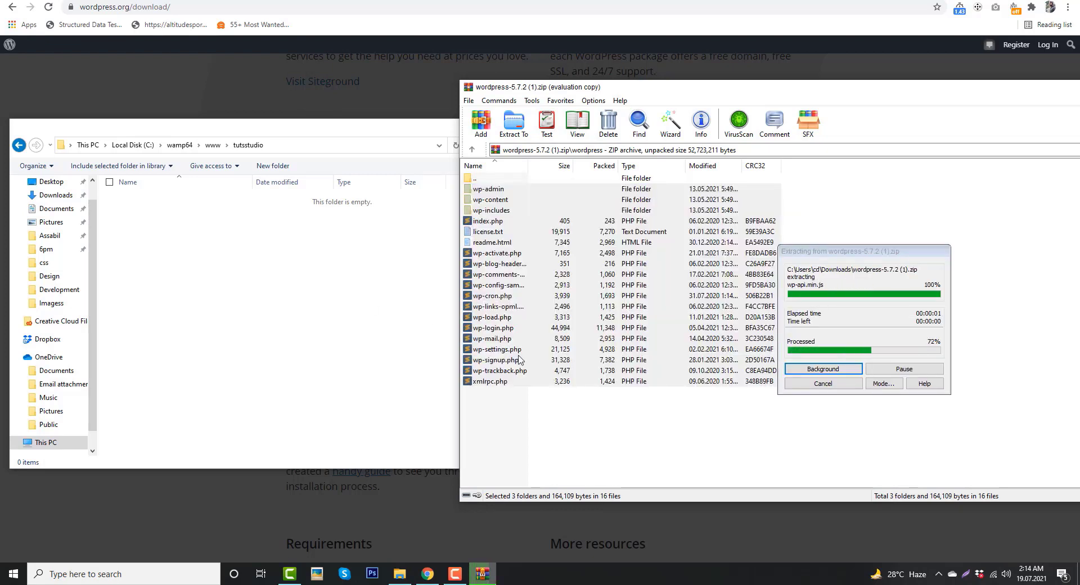
pyautogui.moveTo(460, 396); pyautogui.dragTo(589, 396)
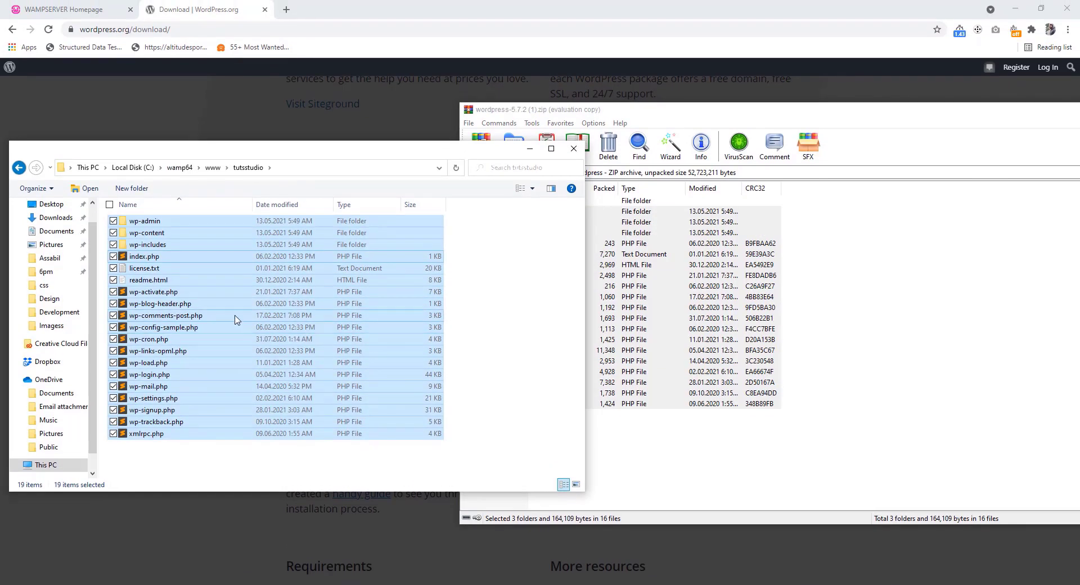
# Go to localhost/tutsstudio in Chrome to open the WordPress language selection page
pyautogui.click(195, 5)
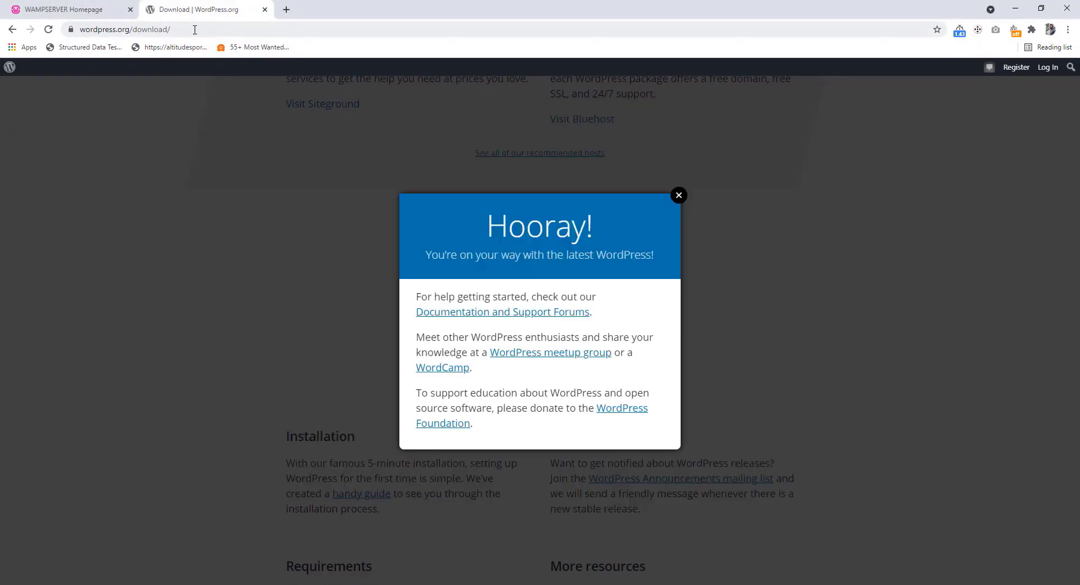
pyautogui.moveTo(195, 29); pyautogui.dragTo(80, 32)
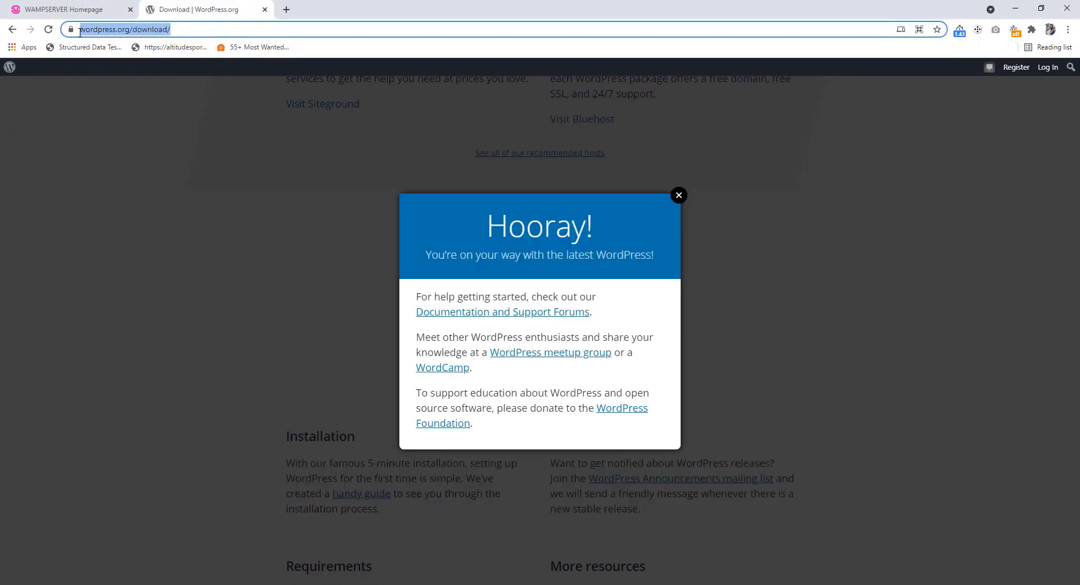
pyautogui.write('loca')
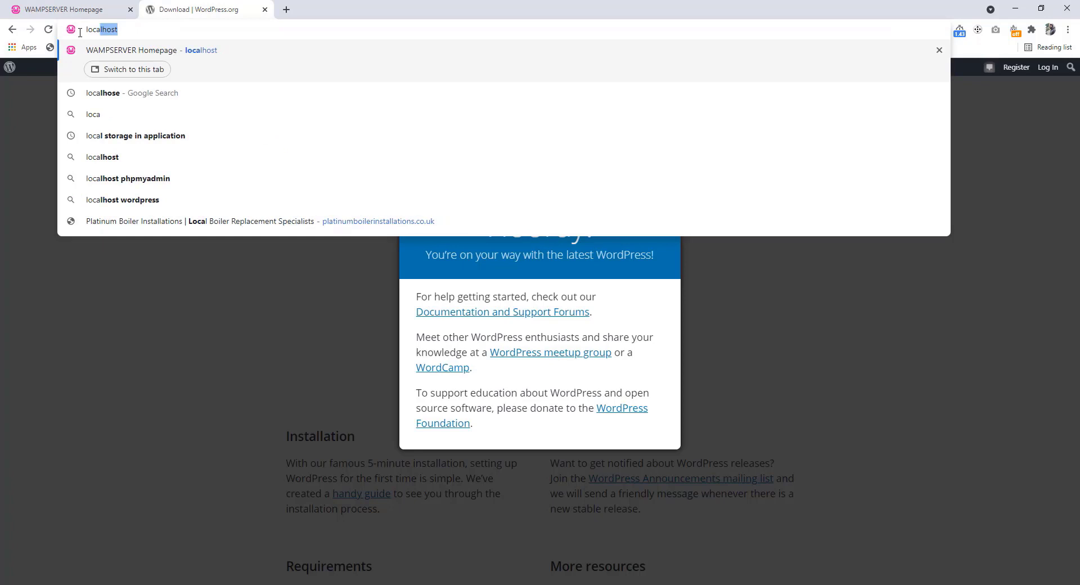
pyautogui.write('lhost')
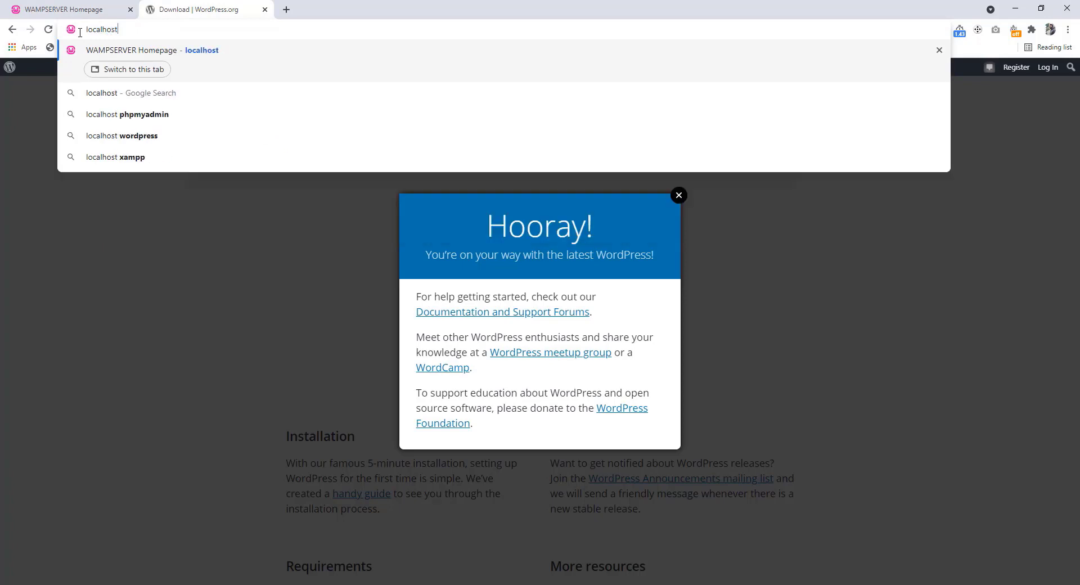
pyautogui.write('/tuts')
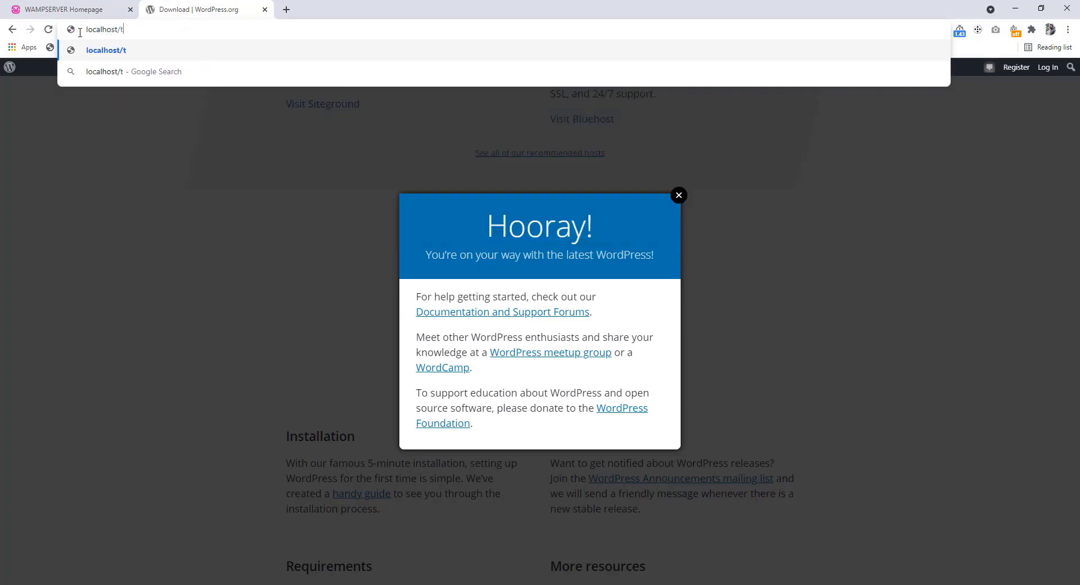
pyautogui.write('studio')
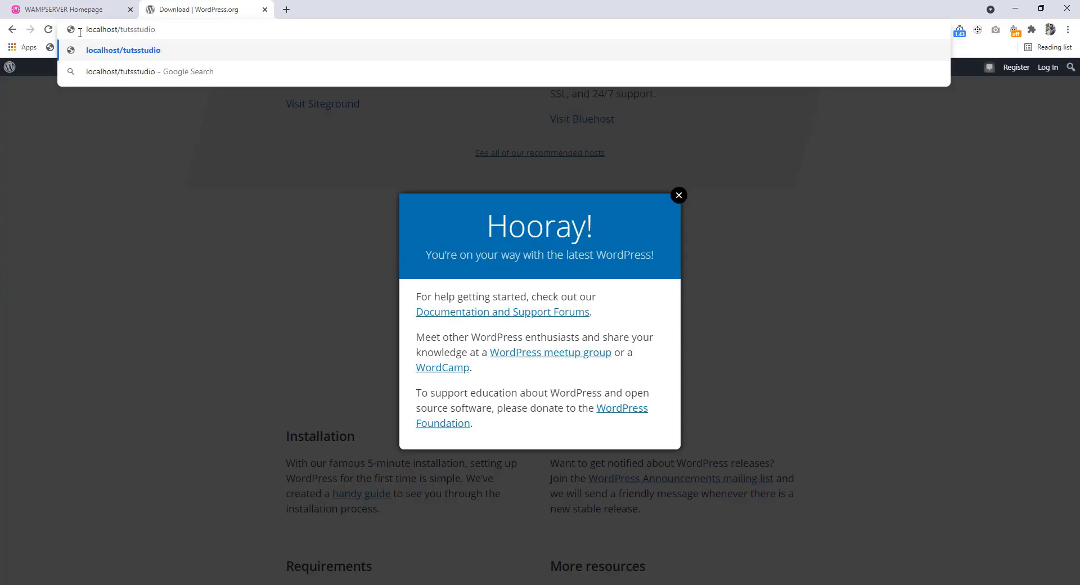
pyautogui.press('Return')
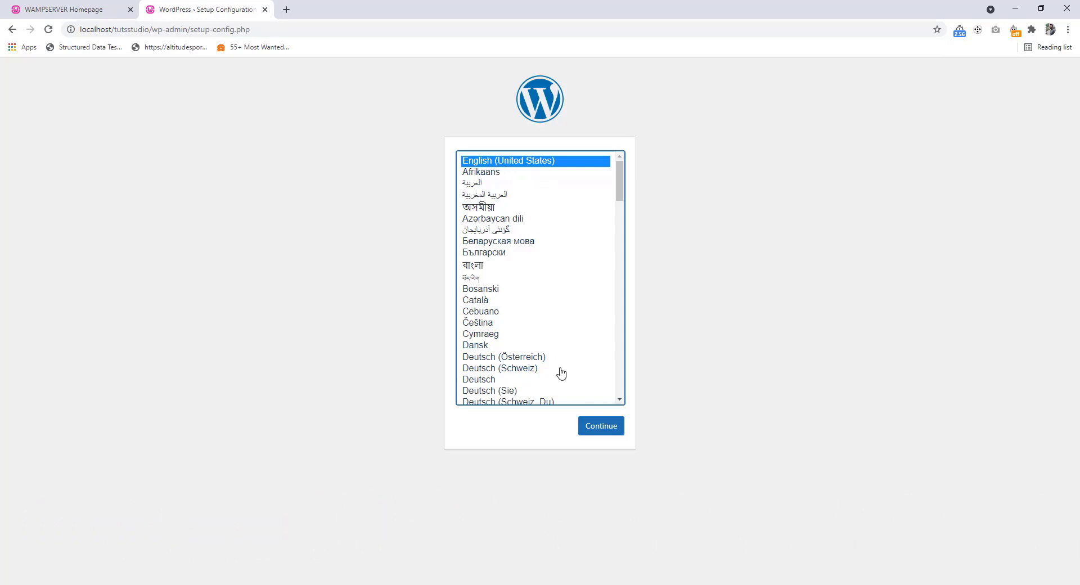
# Keep English (United States), pass the welcome screen to the database form, then return to the WampServer tab
pyautogui.click(601, 426)
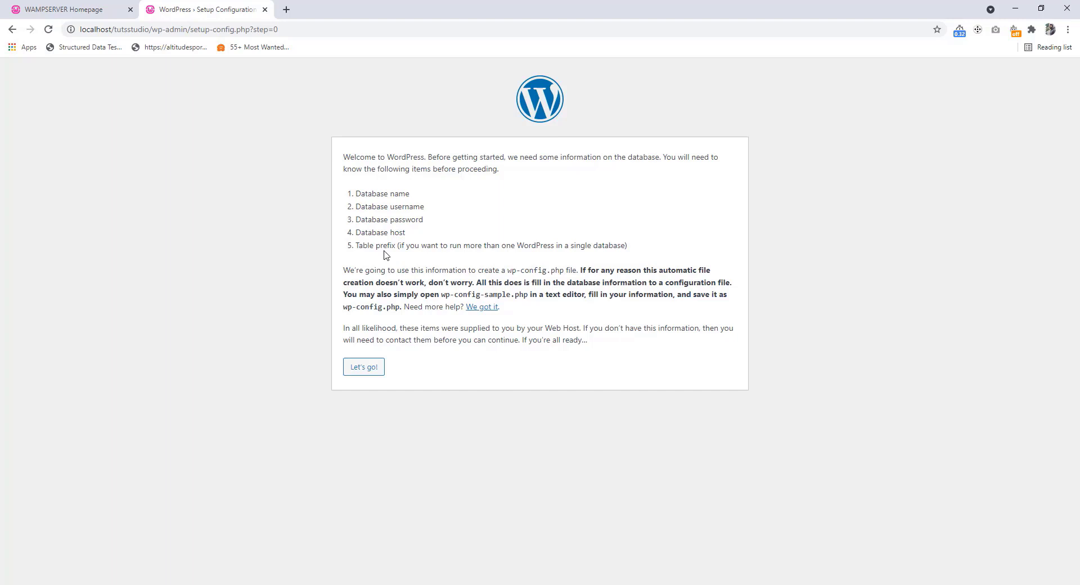
pyautogui.click(362, 374)
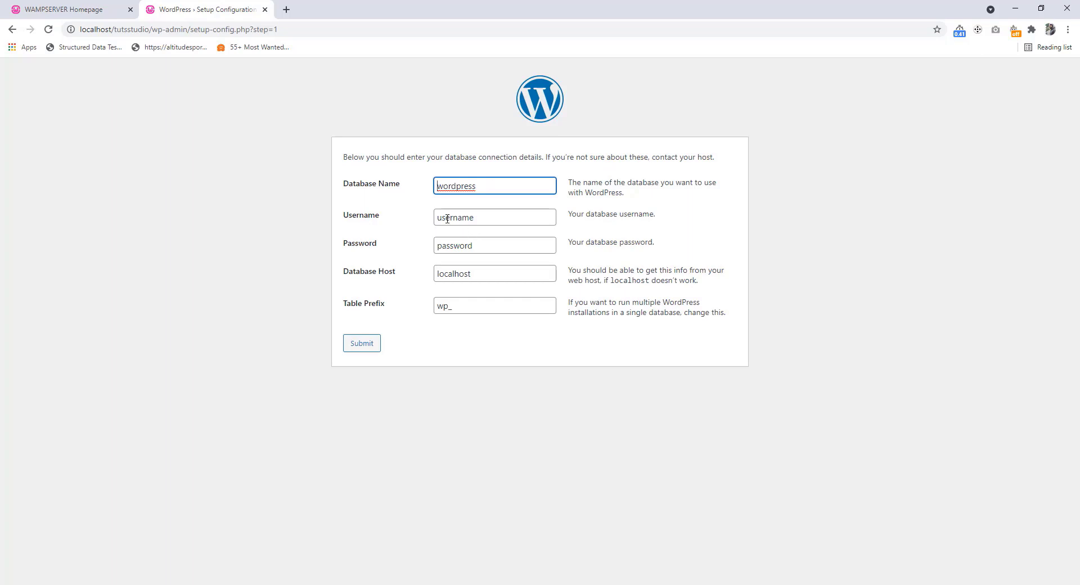
pyautogui.click(84, 12)
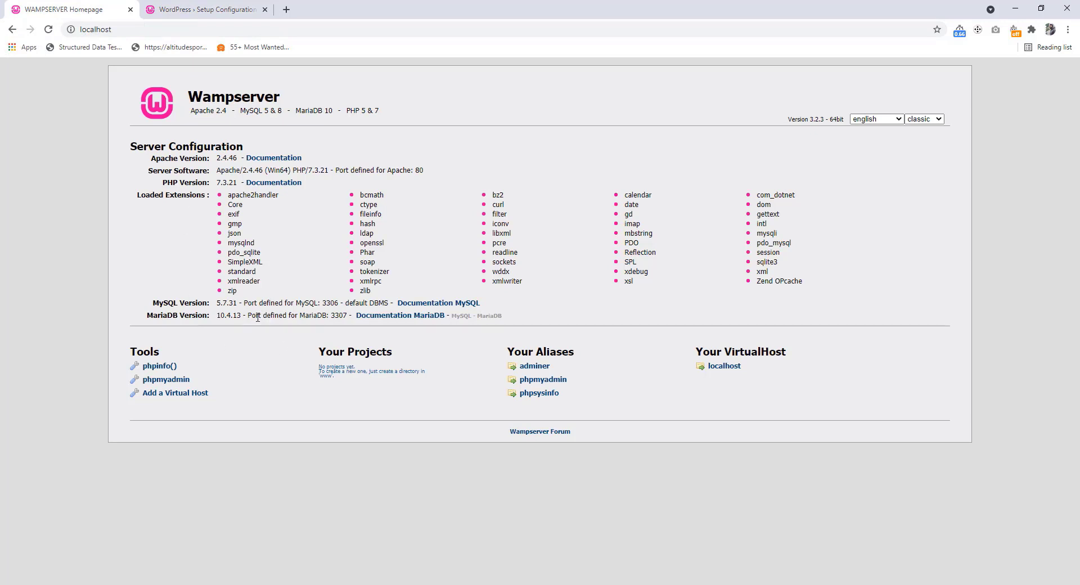
# Open phpMyAdmin and log in as root with an empty password
pyautogui.click(169, 385)
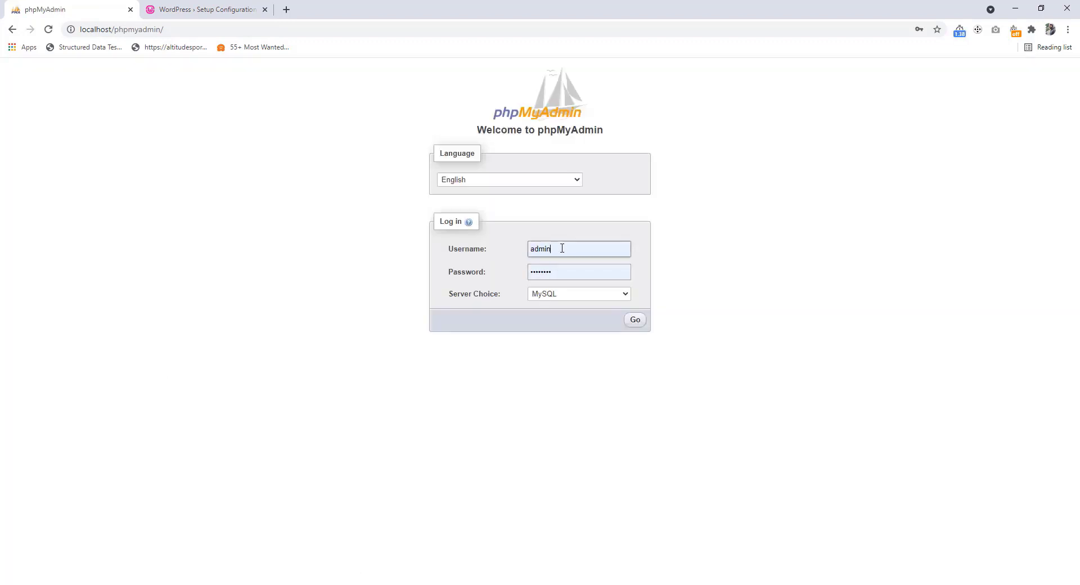
pyautogui.doubleClick(545, 249)
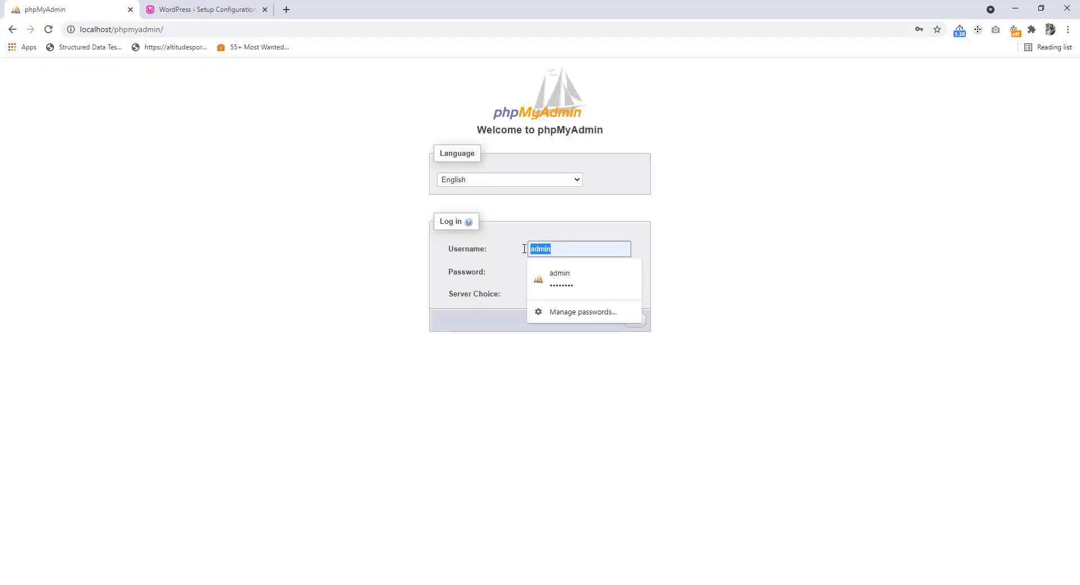
pyautogui.write('root')
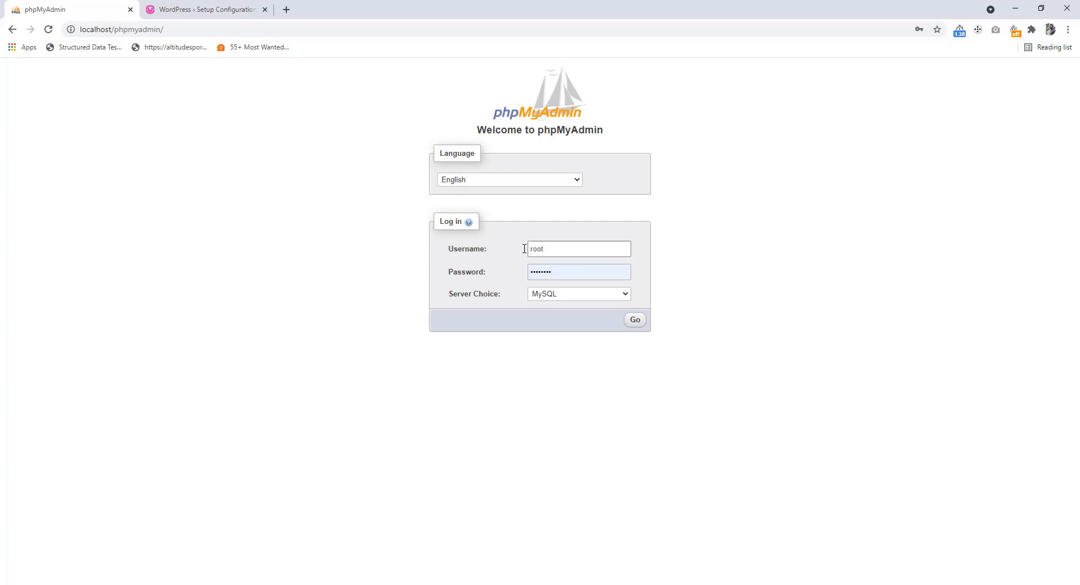
pyautogui.moveTo(571, 275); pyautogui.dragTo(518, 277)
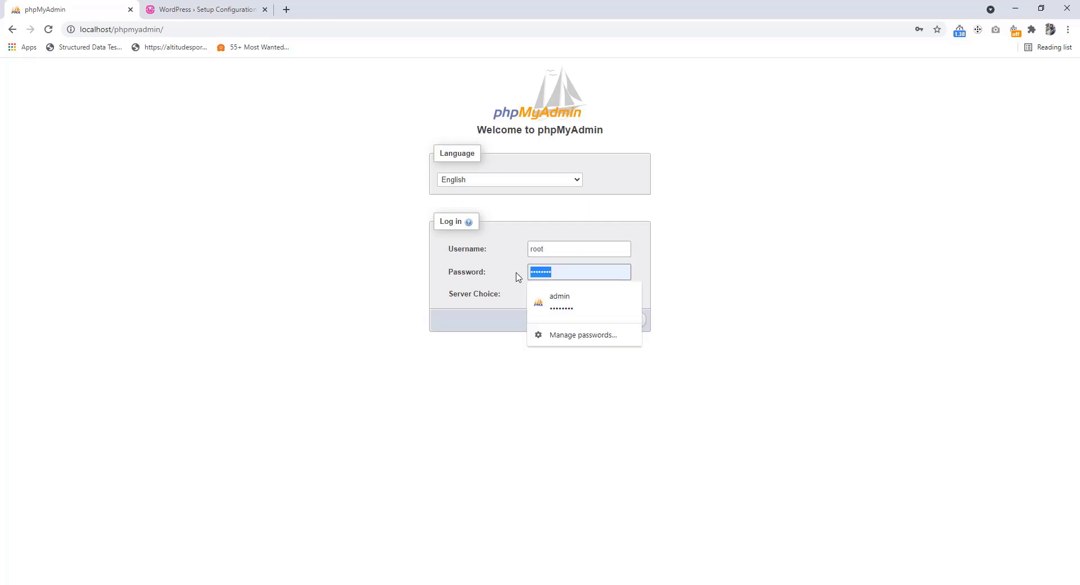
pyautogui.press('BackSpace')
pyautogui.click(511, 324)
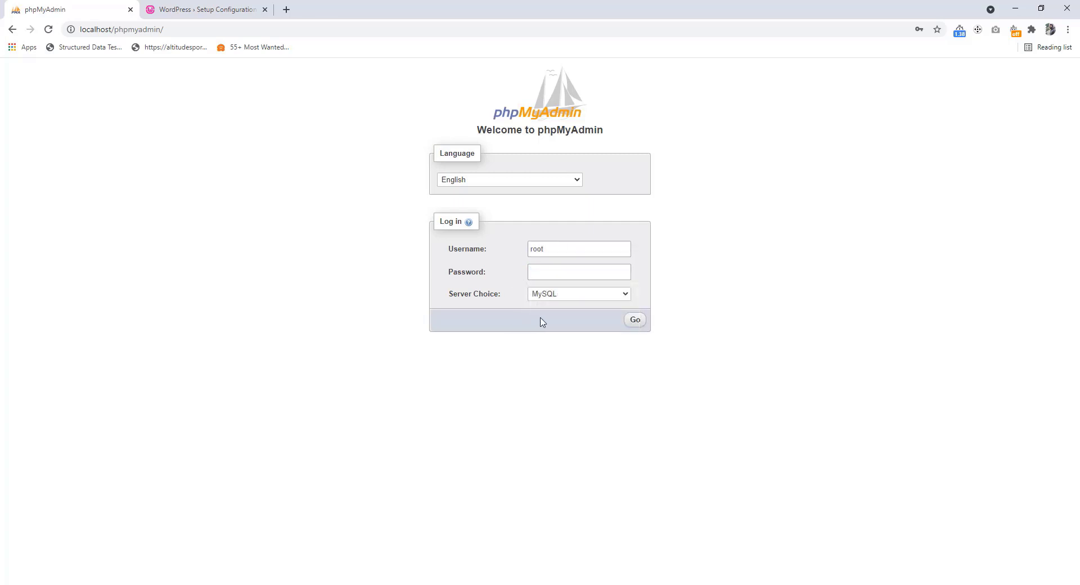
pyautogui.click(635, 320)
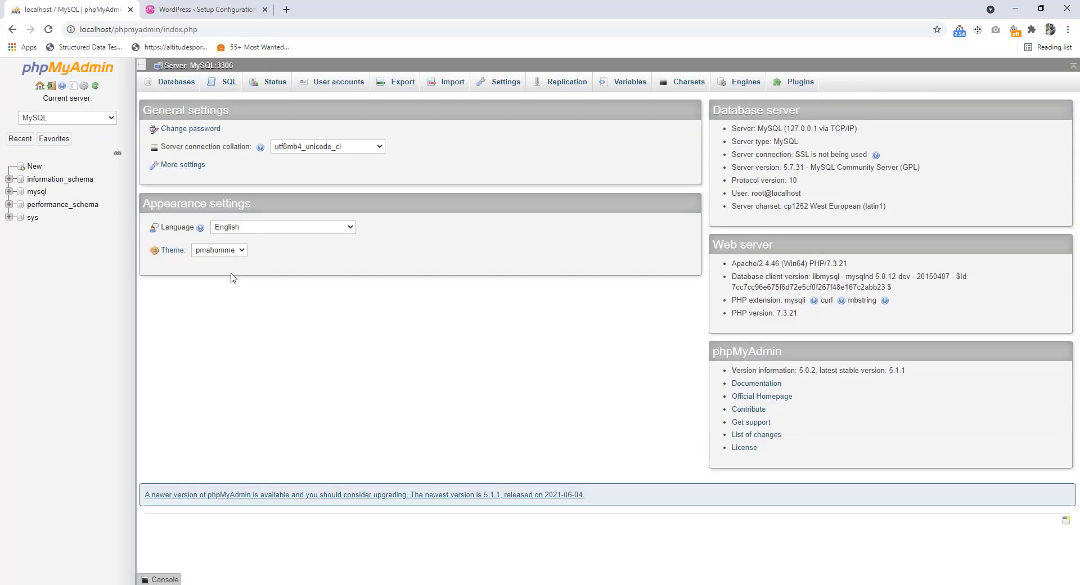
# Create a new database named tutsstudio, then go back to the WordPress setup tab
pyautogui.click(34, 168)
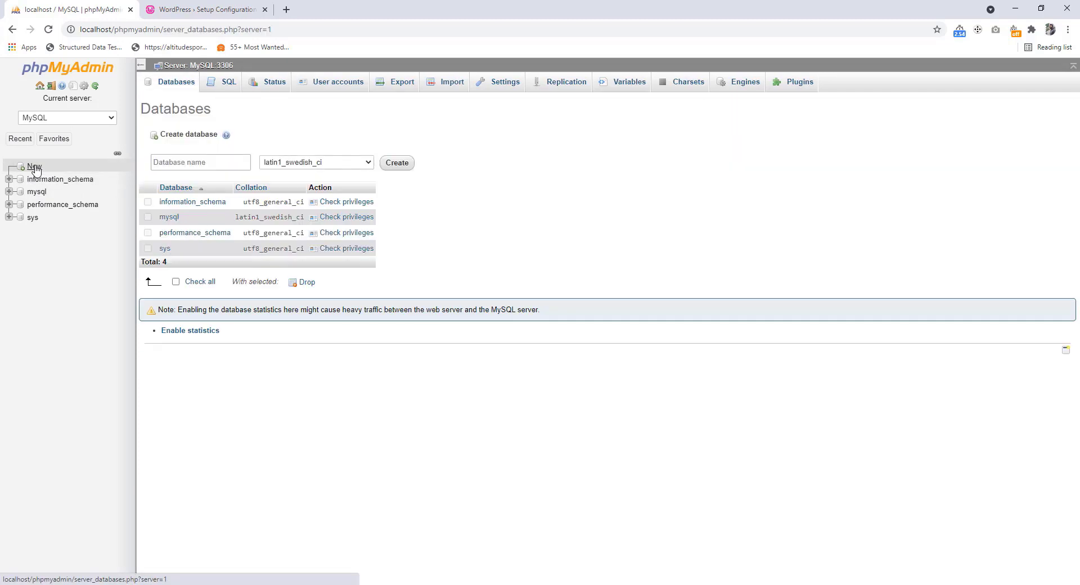
pyautogui.click(194, 162)
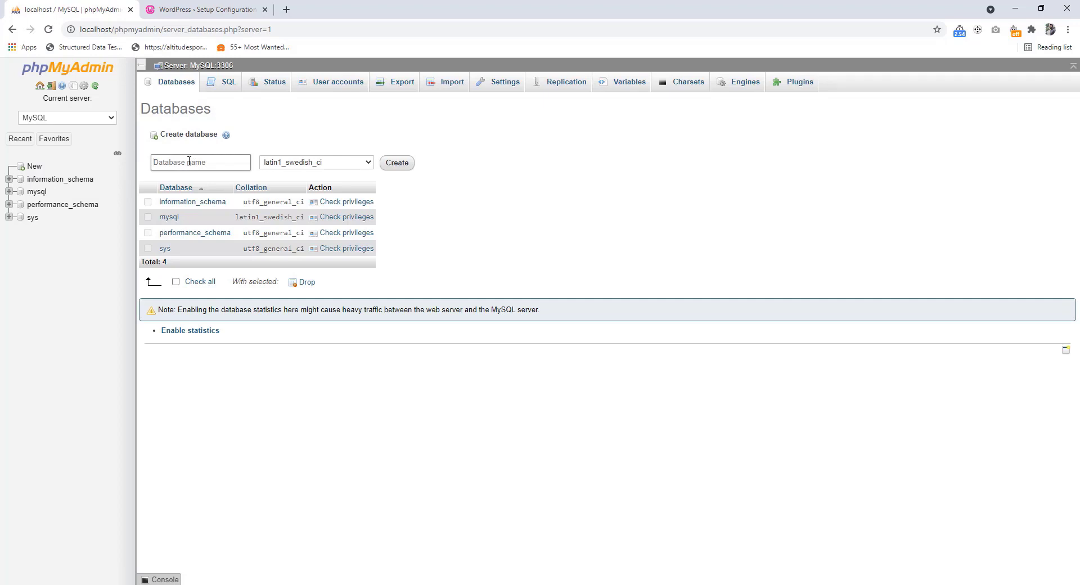
pyautogui.write('tutsstudio')
pyautogui.click(396, 166)
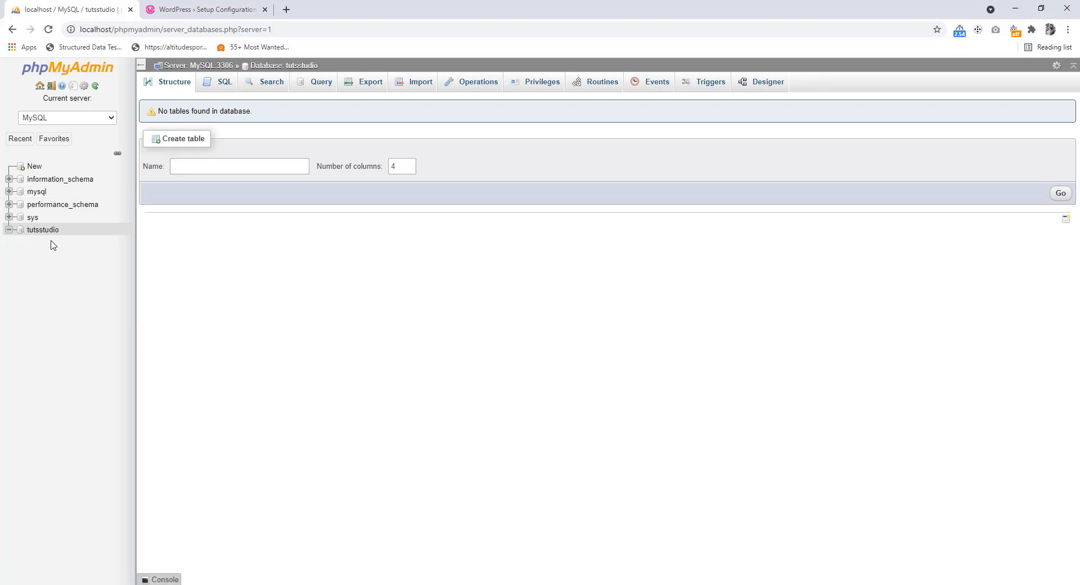
pyautogui.click(204, 5)
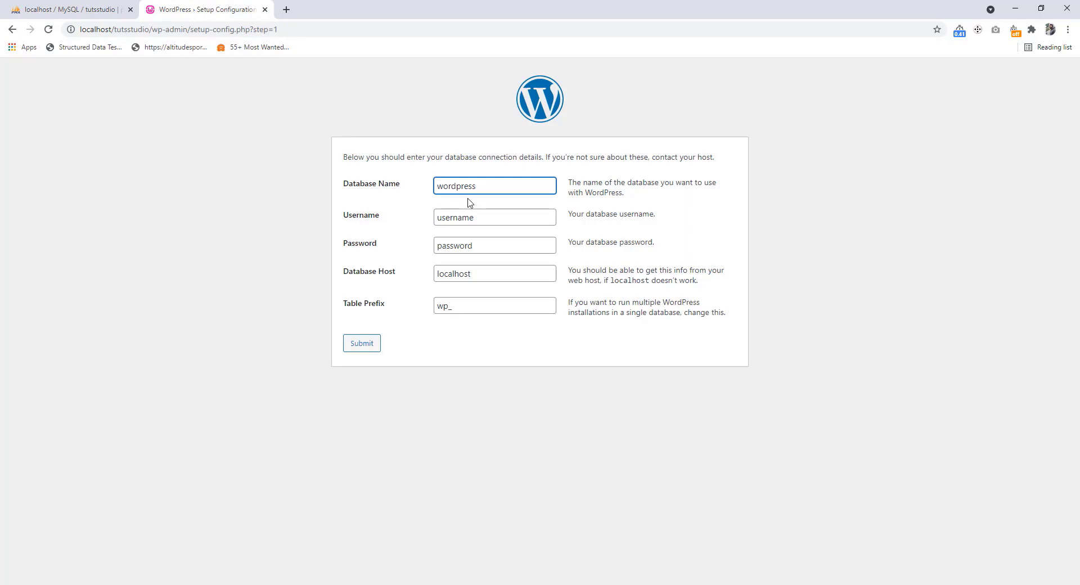
# Submit database name tutsstudio, username root and an empty password in the WordPress setup form
pyautogui.moveTo(487, 186); pyautogui.dragTo(434, 187)
pyautogui.write('tutsstudio')
pyautogui.click(463, 216)
pyautogui.moveTo(484, 217); pyautogui.dragTo(425, 224)
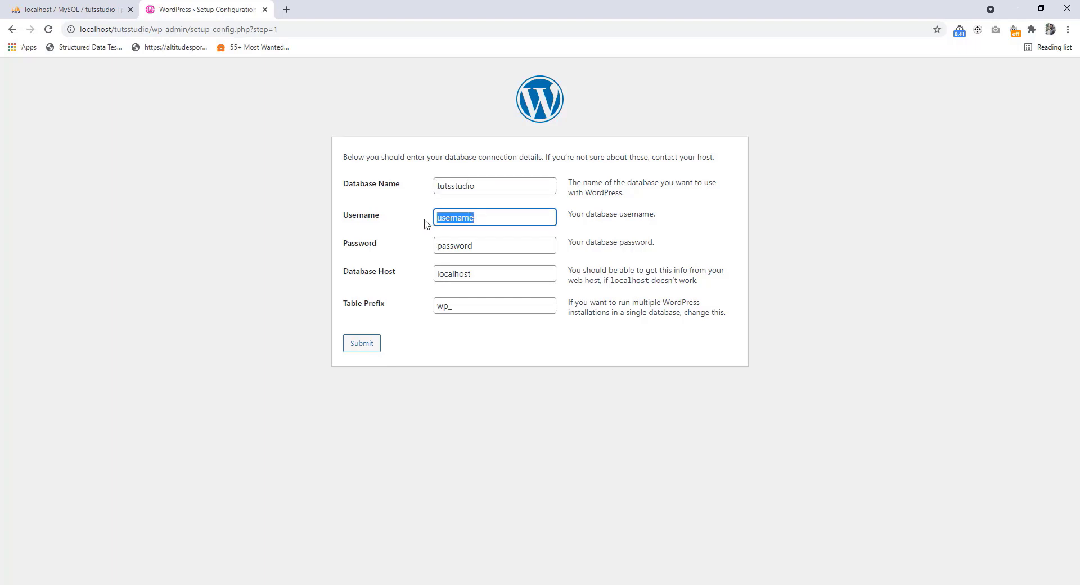
pyautogui.write('root')
pyautogui.click(493, 246)
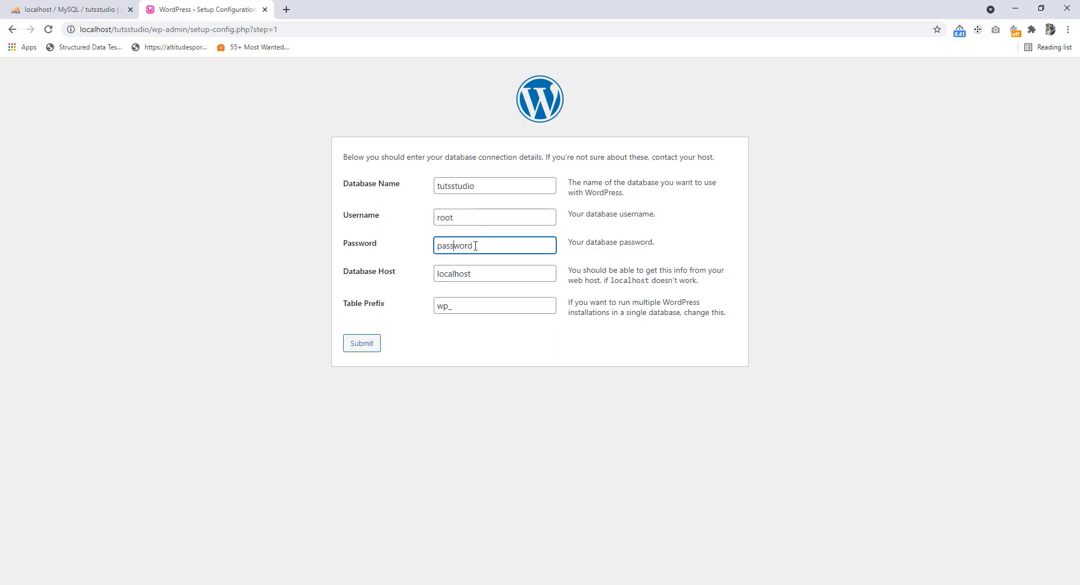
pyautogui.moveTo(492, 245); pyautogui.dragTo(427, 248)
pyautogui.press('BackSpace')
pyautogui.click(366, 347)
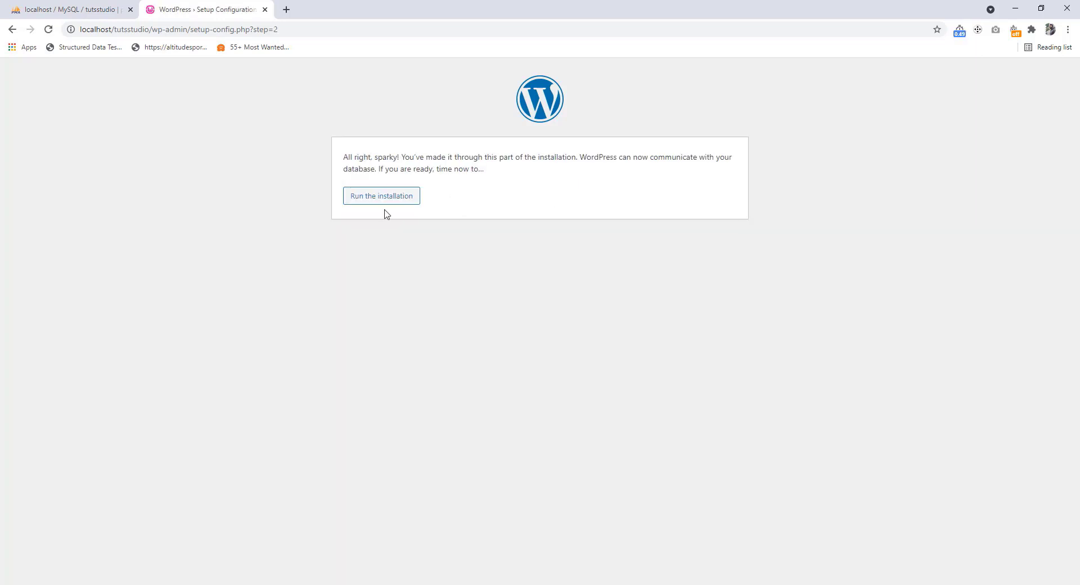
# Run the installation and enter site title 'tuts studio' and username admin
pyautogui.click(371, 203)
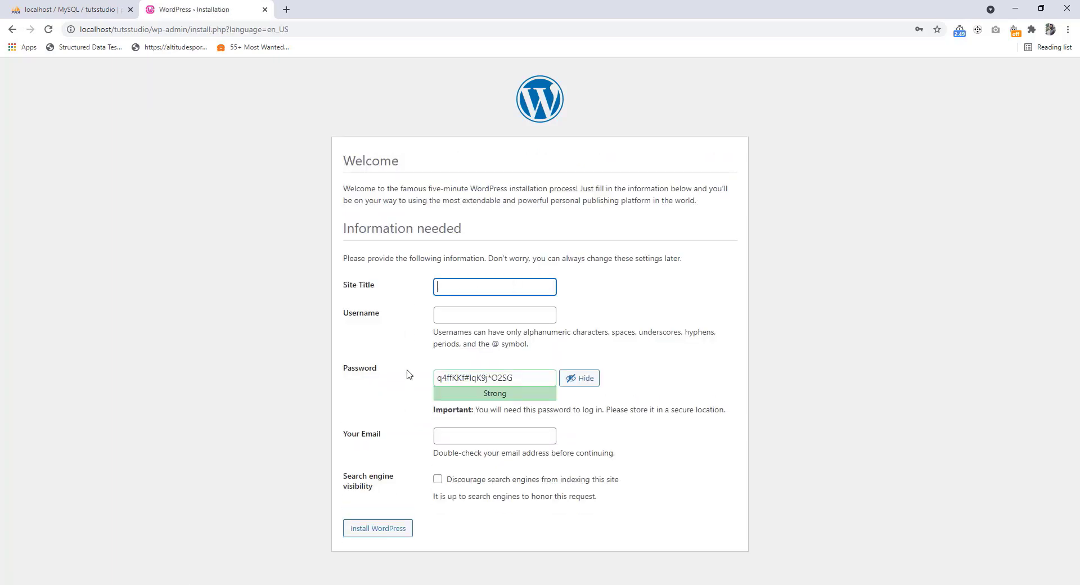
pyautogui.click(465, 286)
pyautogui.click(465, 286)
pyautogui.write('tuts studio')
pyautogui.click(462, 314)
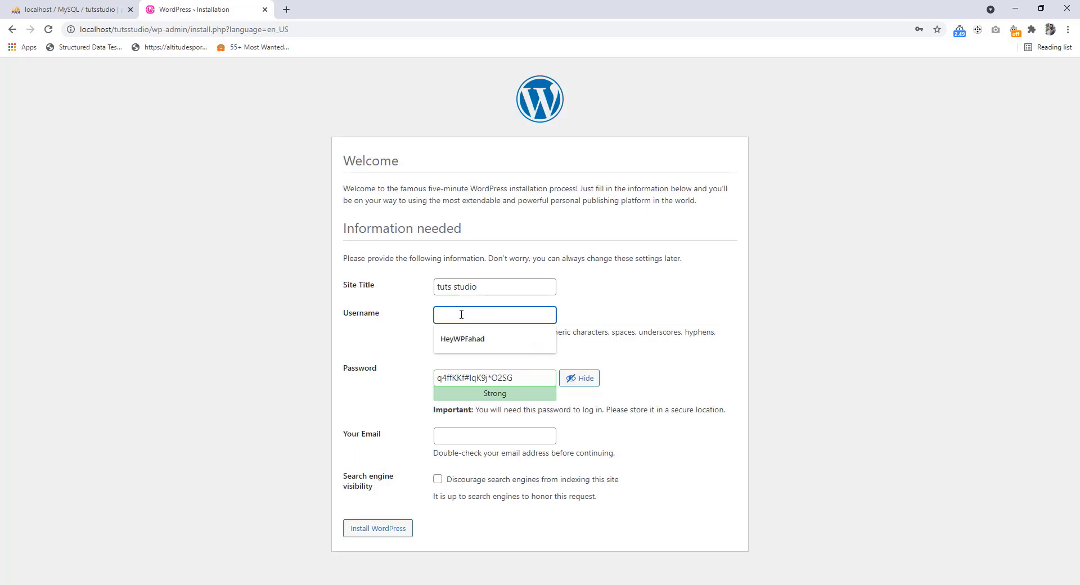
pyautogui.write('admin')
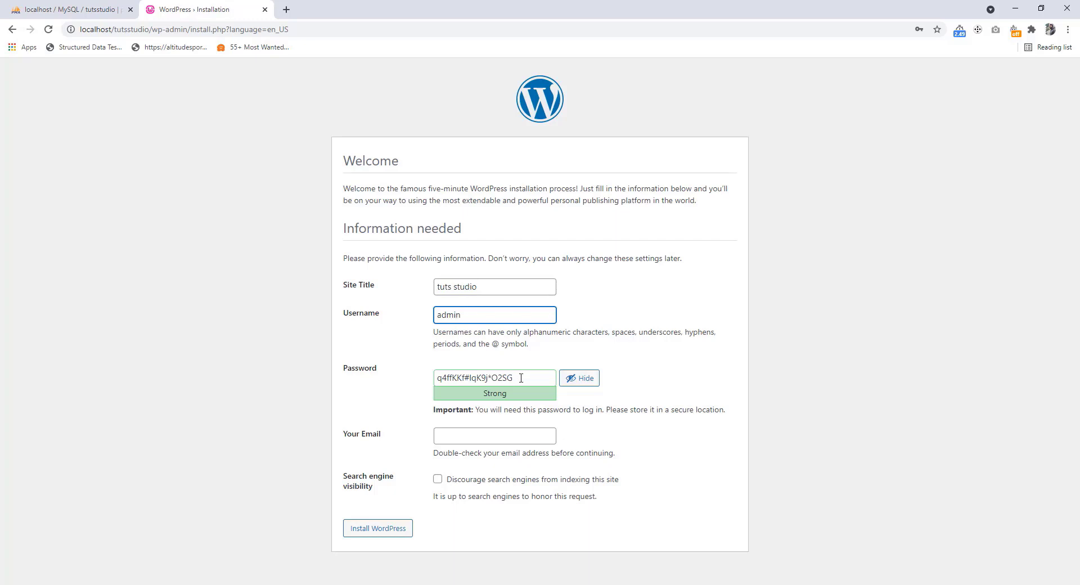
# Set a short weak password, confirm its use, fill in the saved e-mail and install WordPress
pyautogui.moveTo(521, 378); pyautogui.dragTo(430, 381)
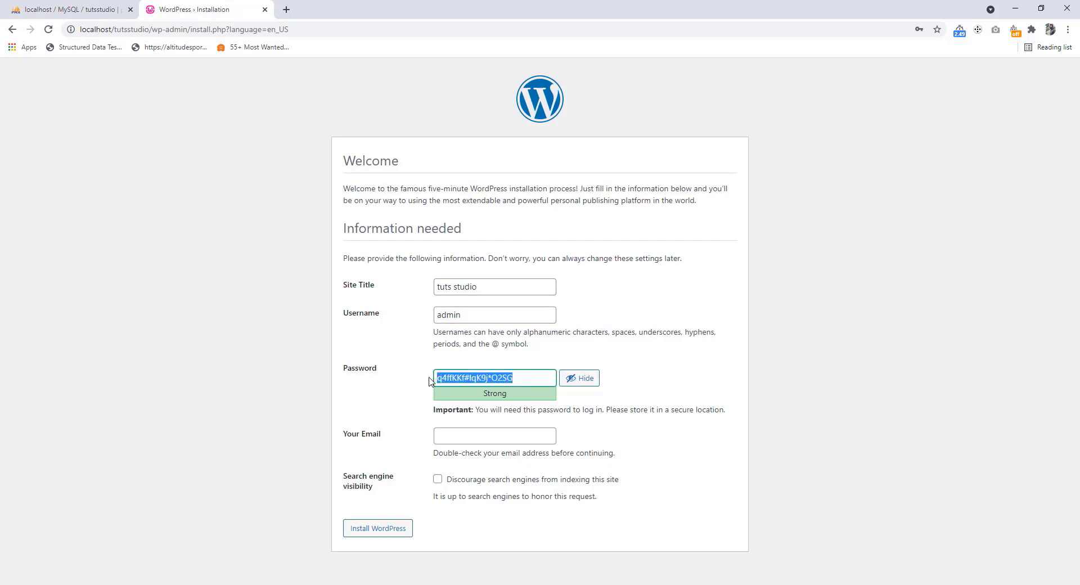
pyautogui.write('1234')
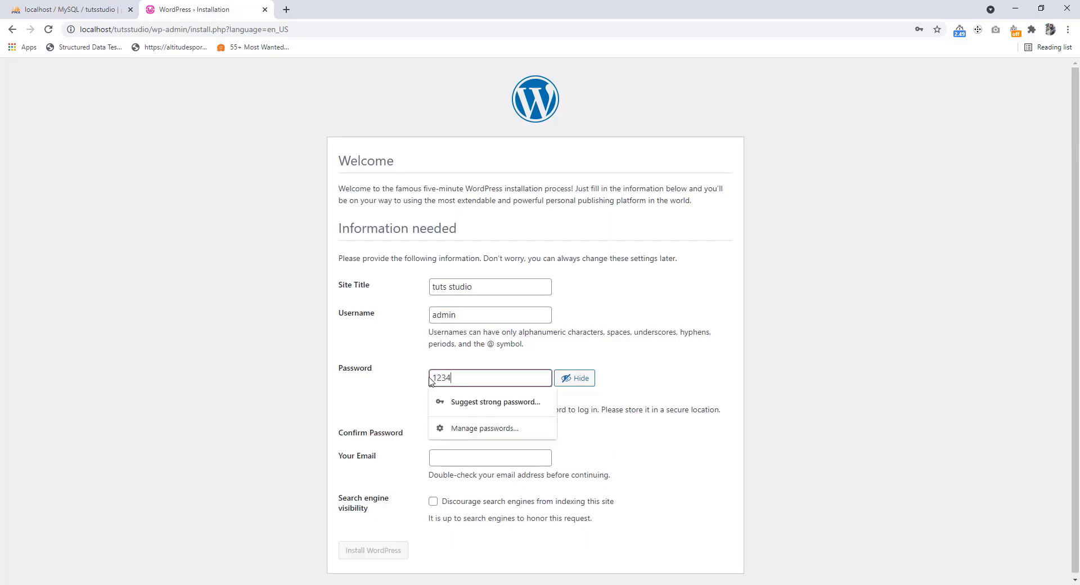
pyautogui.click(410, 426)
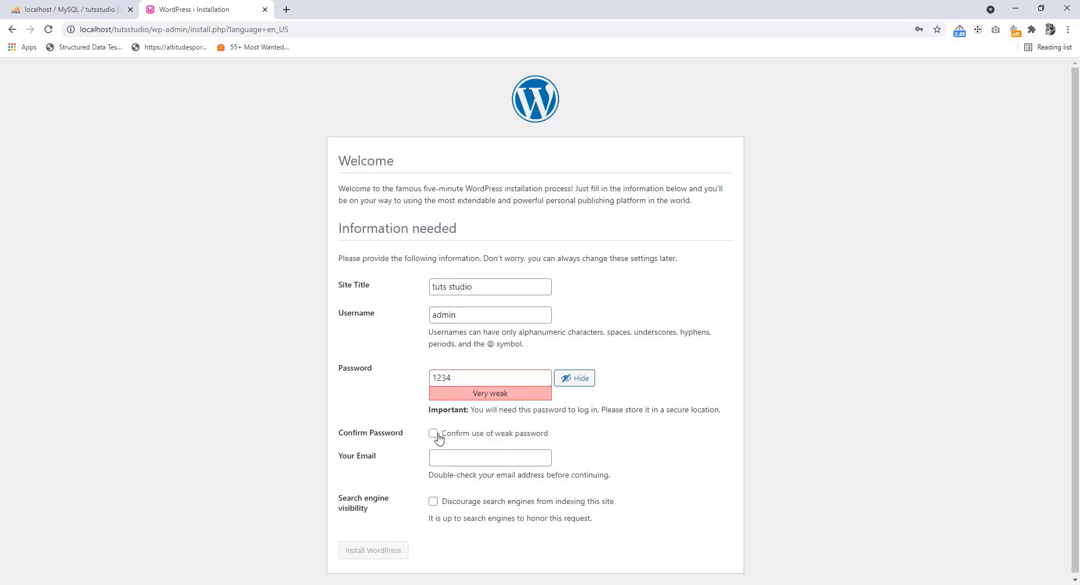
pyautogui.click(433, 434)
pyautogui.click(444, 454)
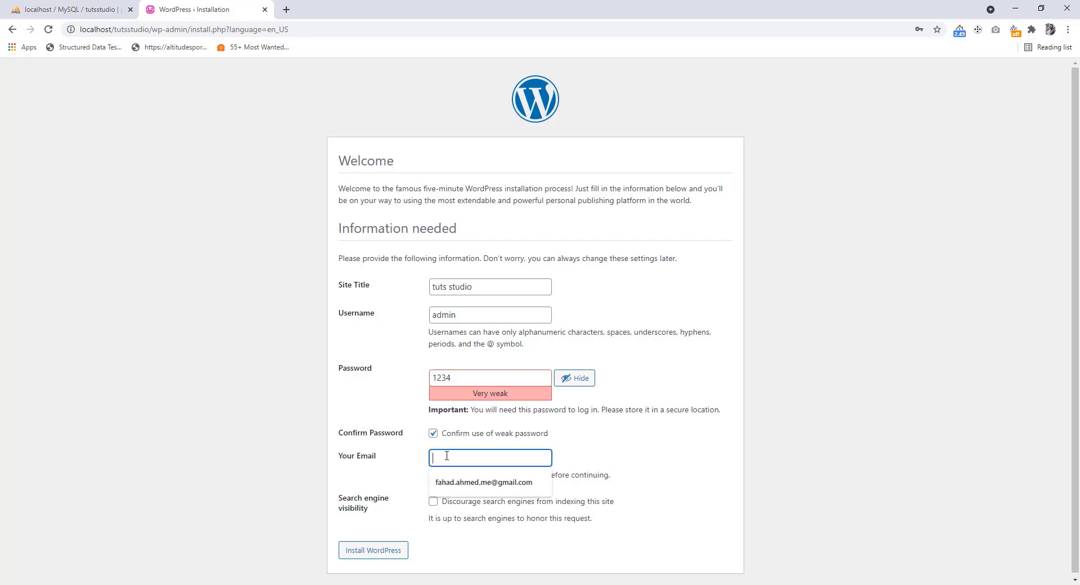
pyautogui.click(458, 481)
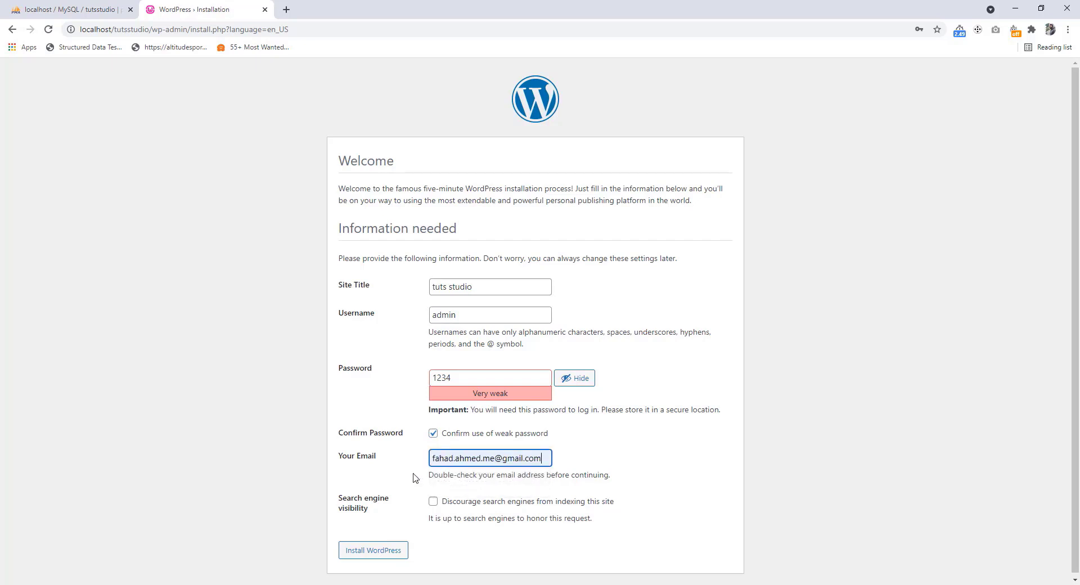
pyautogui.click(382, 554)
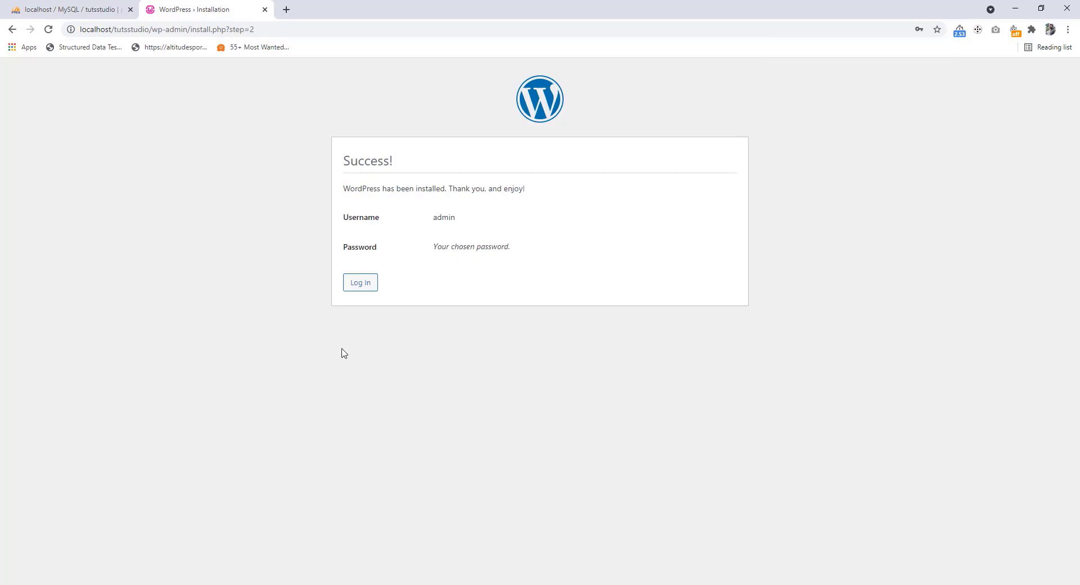
# Log in to wp-admin as admin with the account password and Remember Me ticked
pyautogui.click(359, 283)
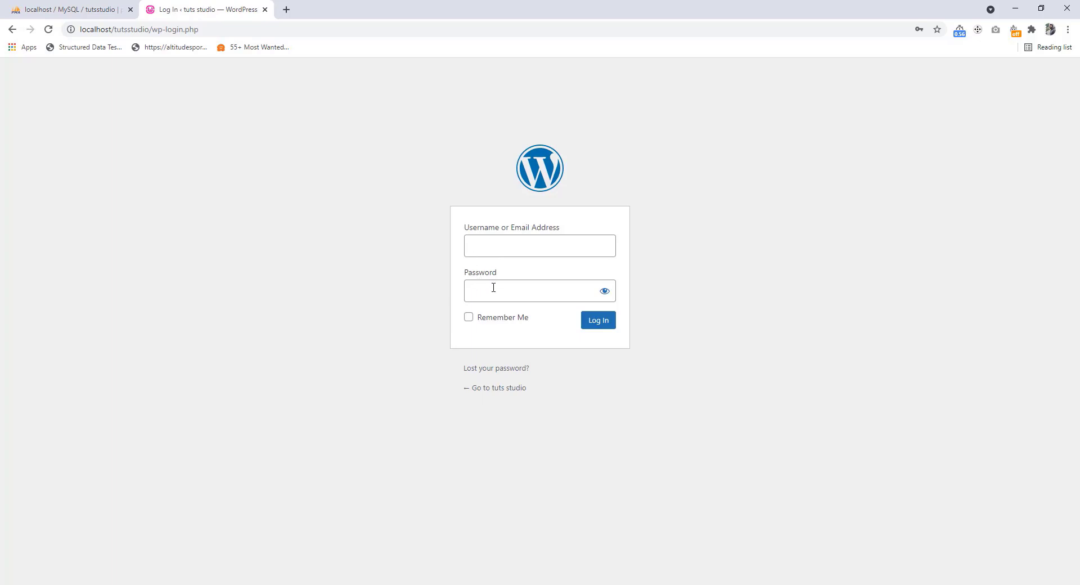
pyautogui.click(493, 244)
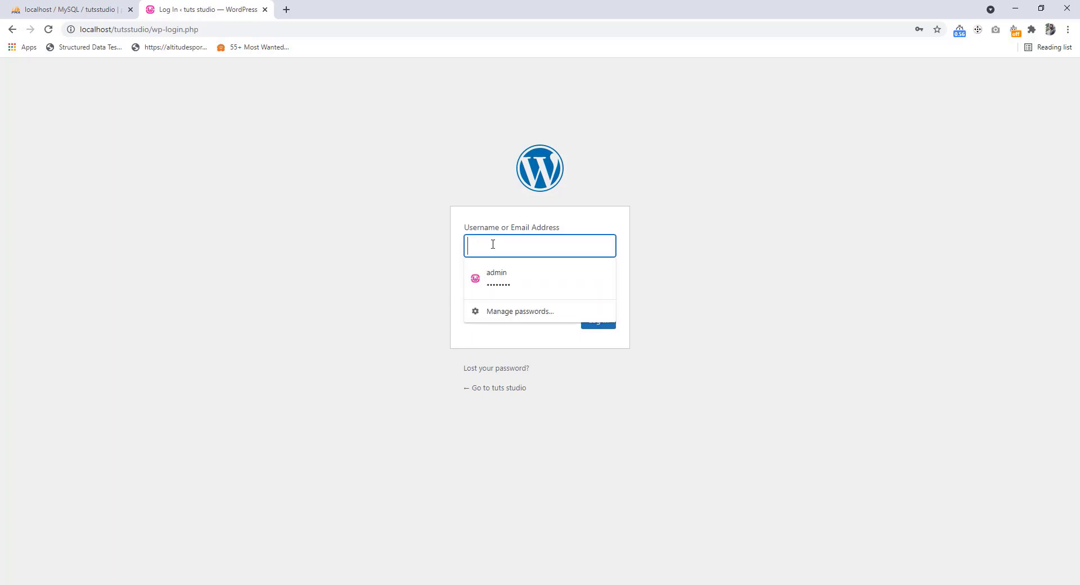
pyautogui.write('admin')
pyautogui.click(495, 290)
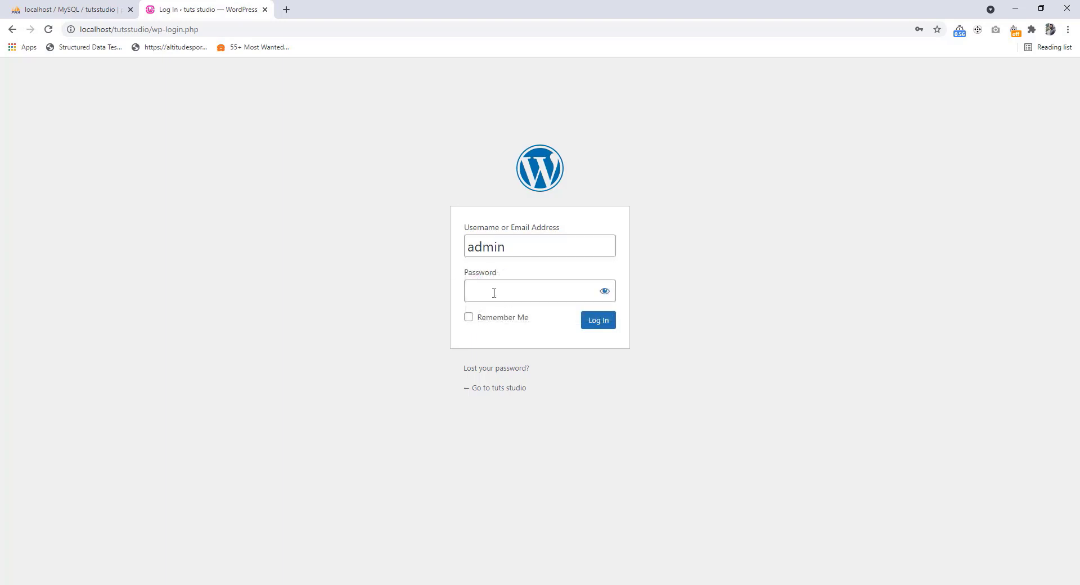
pyautogui.write('admi')
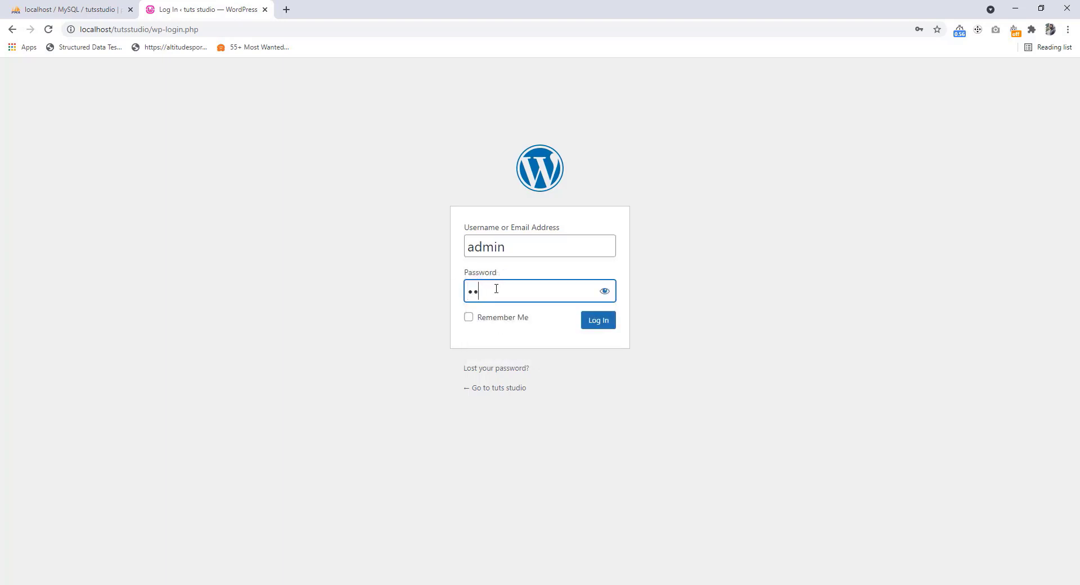
pyautogui.click(479, 319)
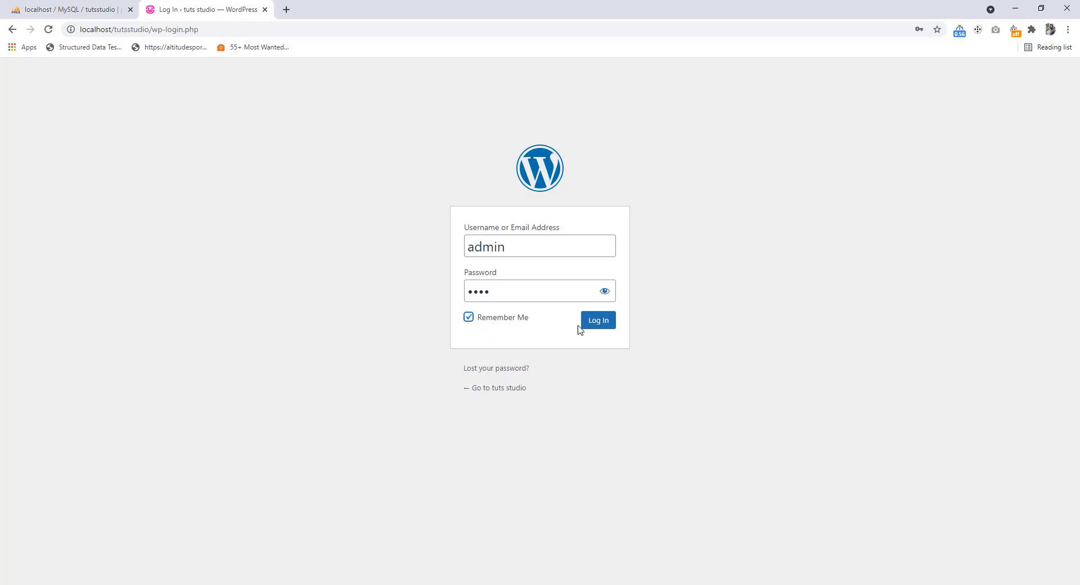
pyautogui.click(599, 325)
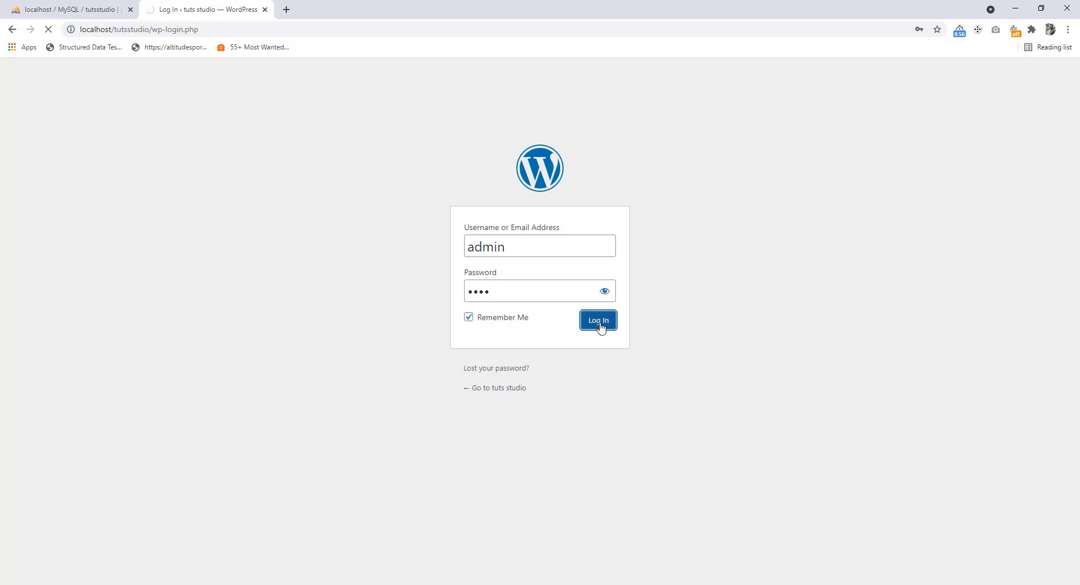